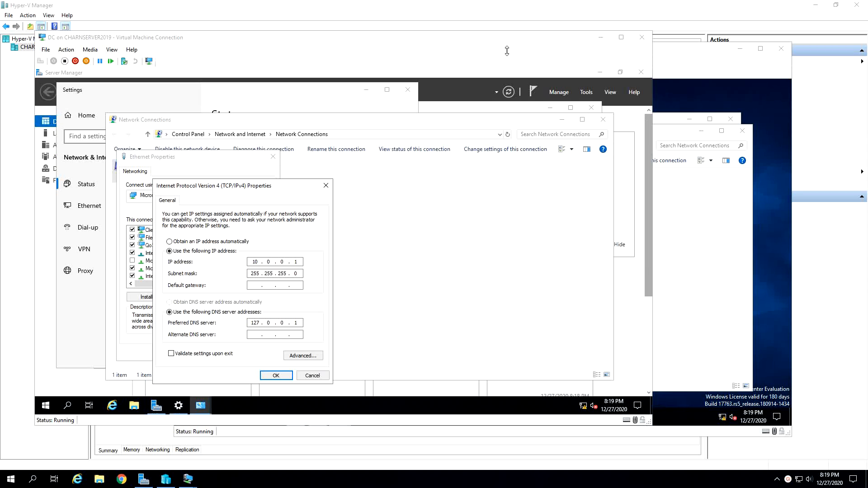
# - Compare the static IPv4 settings open on the DC virtual machine with those on the Domain virtual machine
pyautogui.click(689, 49)
pyautogui.click(311, 41)
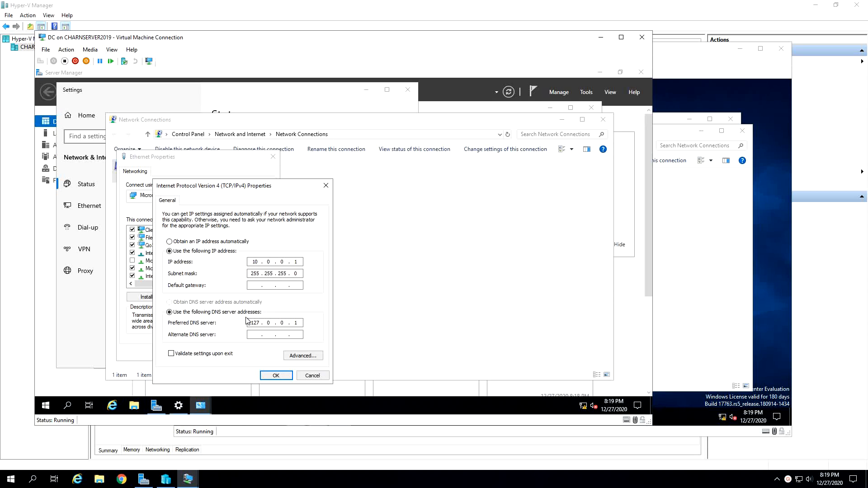
pyautogui.moveTo(239, 184); pyautogui.dragTo(253, 179)
pyautogui.click(665, 239)
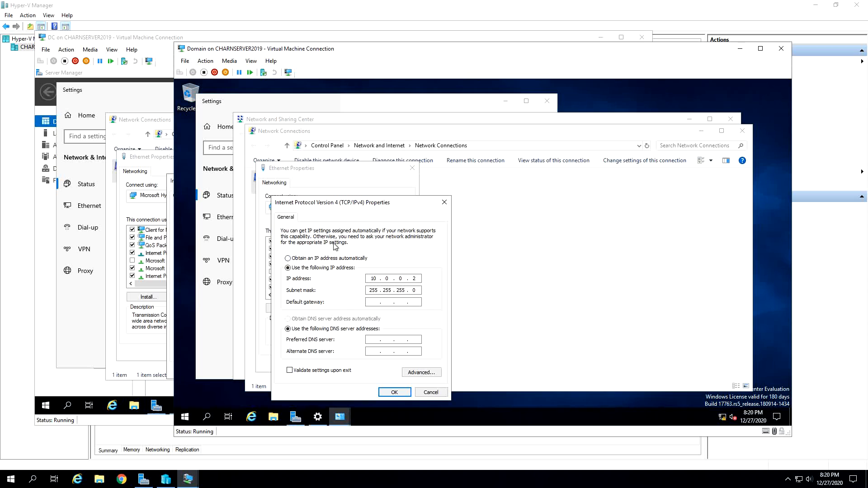
# - Check the Domain virtual machine's computer name and domain membership in its system properties, referring to the DC virtual machine
pyautogui.click(274, 416)
pyautogui.rightClick(279, 236)
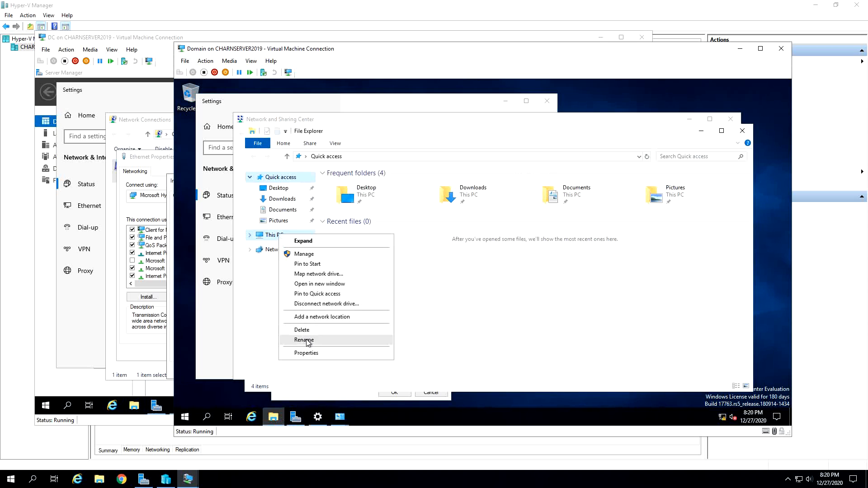
pyautogui.click(313, 354)
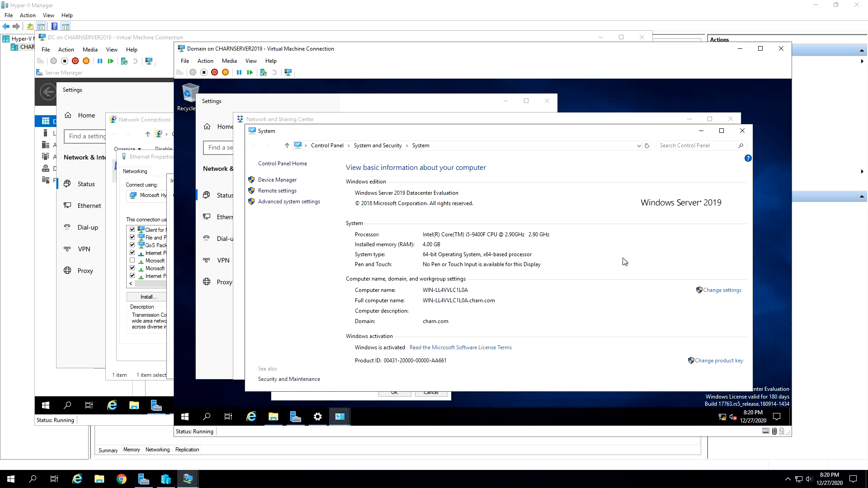
pyautogui.click(700, 290)
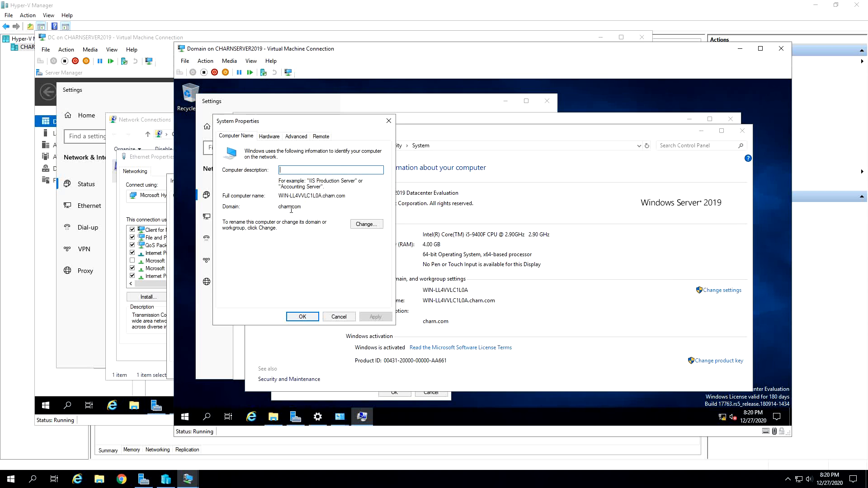
pyautogui.click(138, 39)
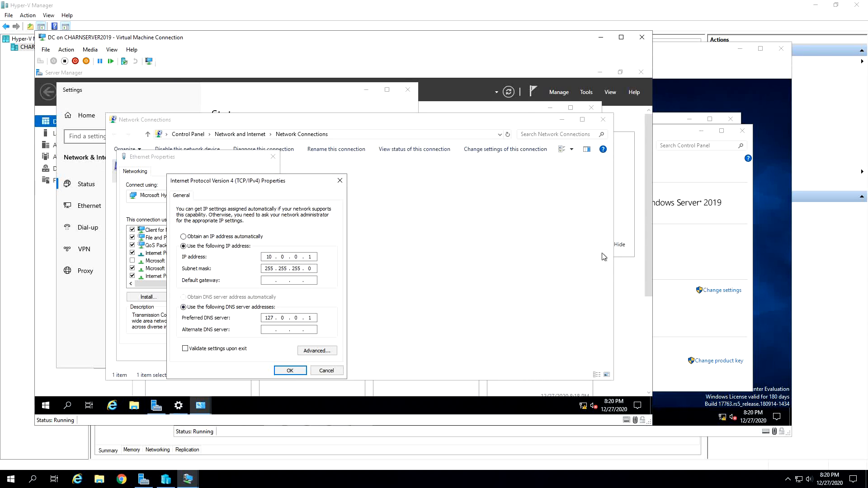
pyautogui.click(696, 249)
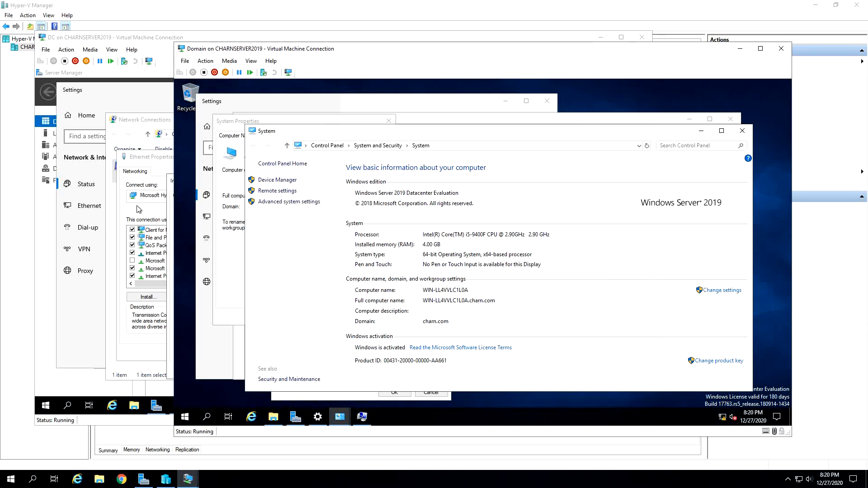
pyautogui.click(145, 42)
pyautogui.click(657, 360)
# - Switch to the DC virtual machine, dismiss its IPv4 and Ethernet properties, and close the remaining network and Settings windows
pyautogui.click(155, 39)
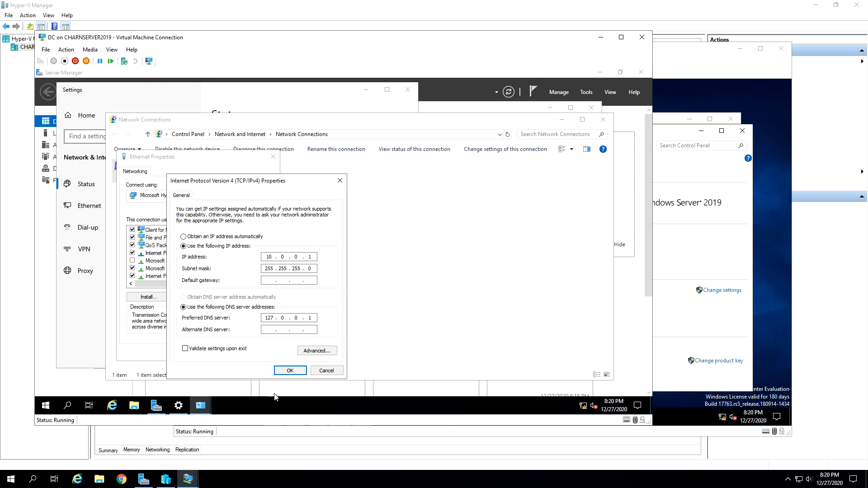
pyautogui.click(326, 371)
pyautogui.click(260, 355)
pyautogui.click(601, 120)
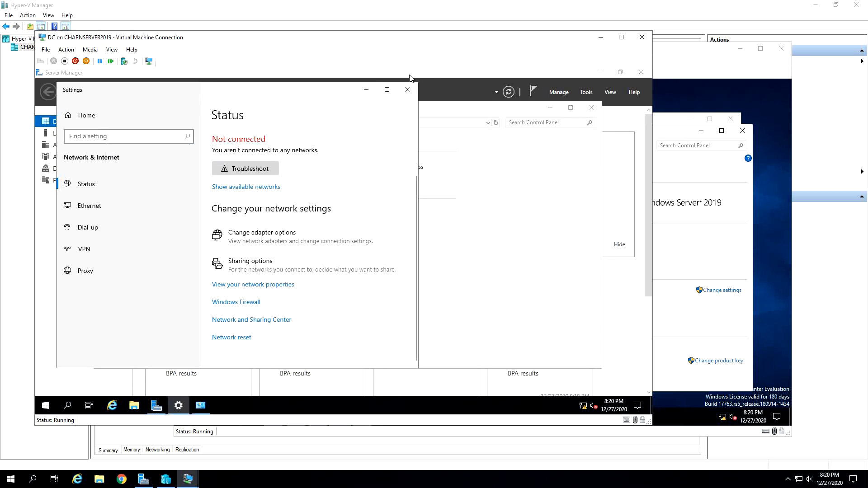
pyautogui.click(408, 89)
pyautogui.click(591, 108)
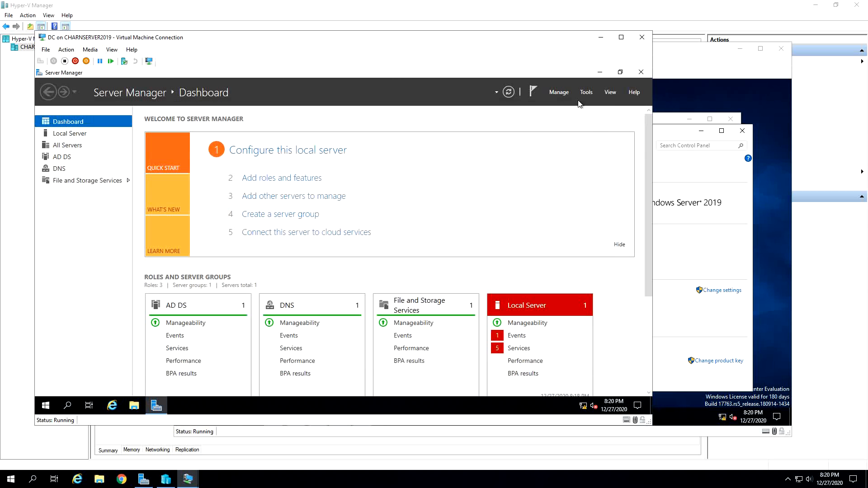
# - Start adding roles and features on the DC, accepting role-based installation and the default destination server up to role selection
pyautogui.click(564, 94)
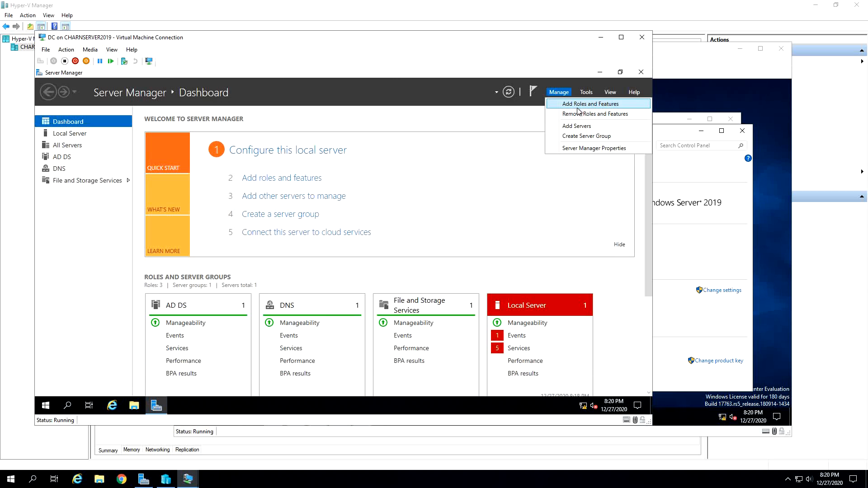
pyautogui.click(578, 108)
pyautogui.click(305, 326)
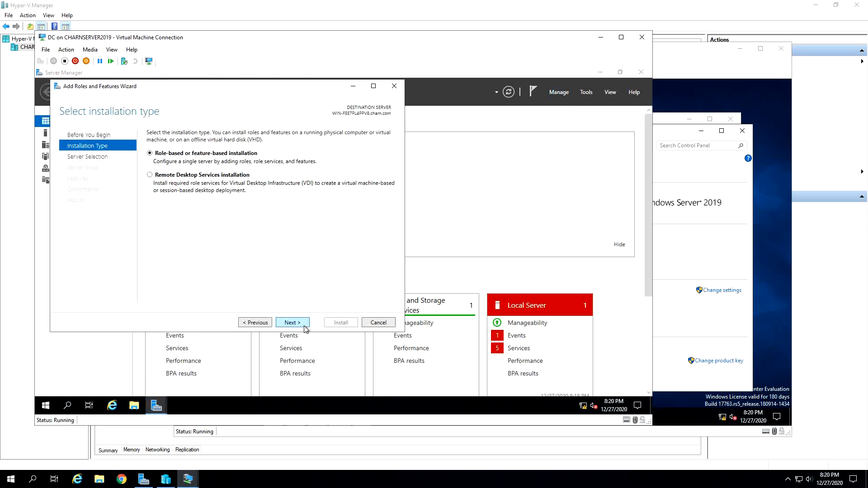
pyautogui.click(305, 326)
pyautogui.click(305, 325)
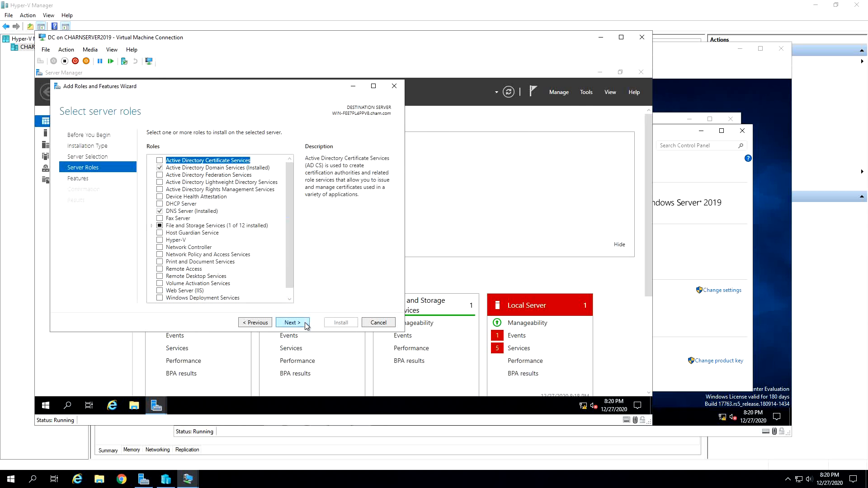
# - Install the DHCP Server role with its required management tools and close the wizard once installation finishes
pyautogui.click(160, 204)
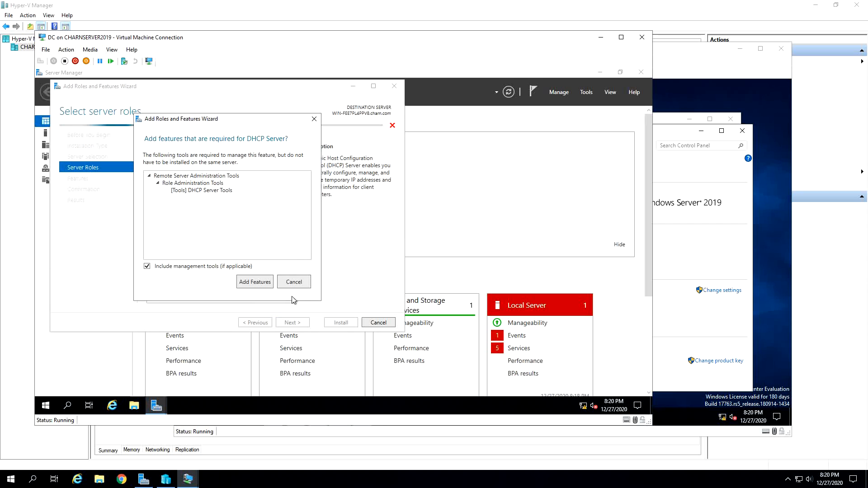
pyautogui.click(252, 286)
pyautogui.click(291, 324)
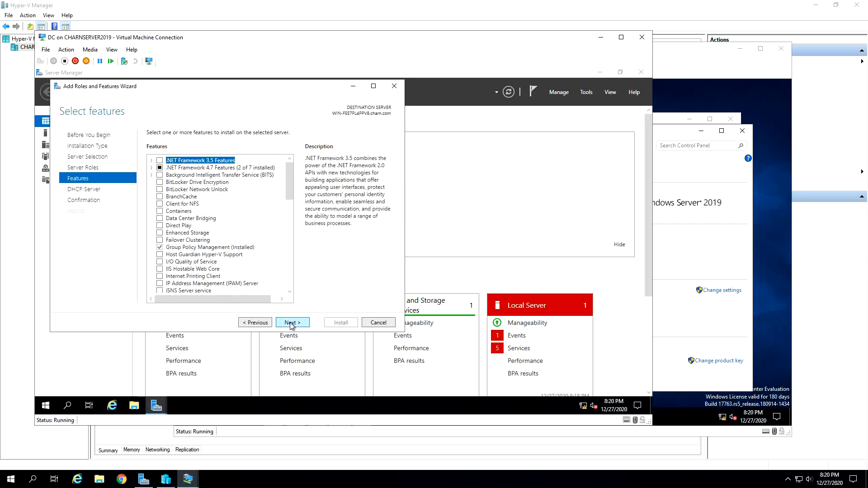
pyautogui.click(290, 324)
pyautogui.click(291, 324)
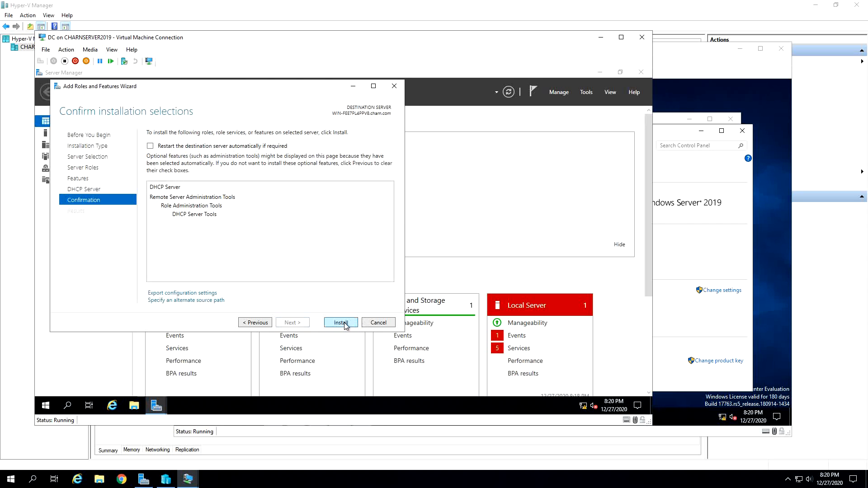
pyautogui.click(344, 322)
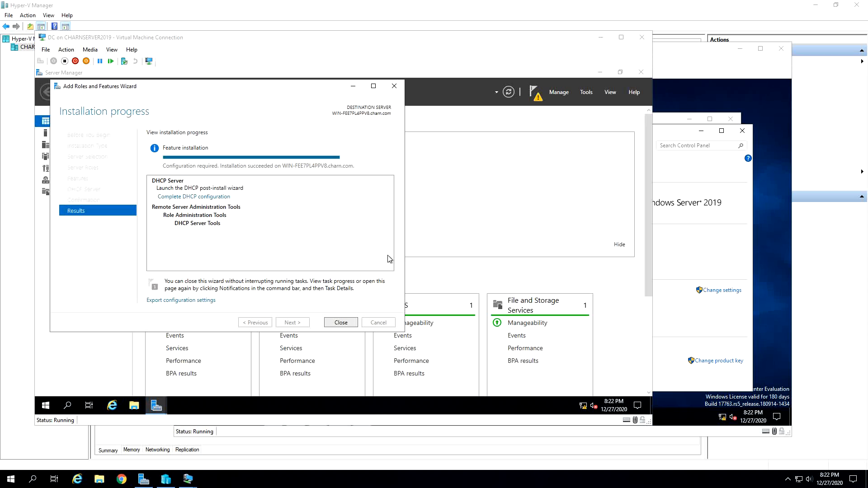
pyautogui.moveTo(801, 482)
pyautogui.click(340, 324)
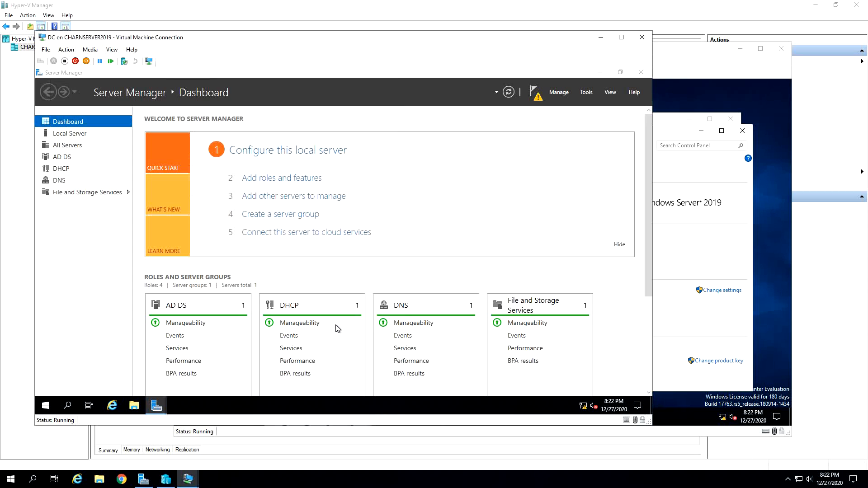
# - Complete the post-install DHCP configuration, authorizing the server with the preselected CHARN\administrator credentials
pyautogui.click(542, 99)
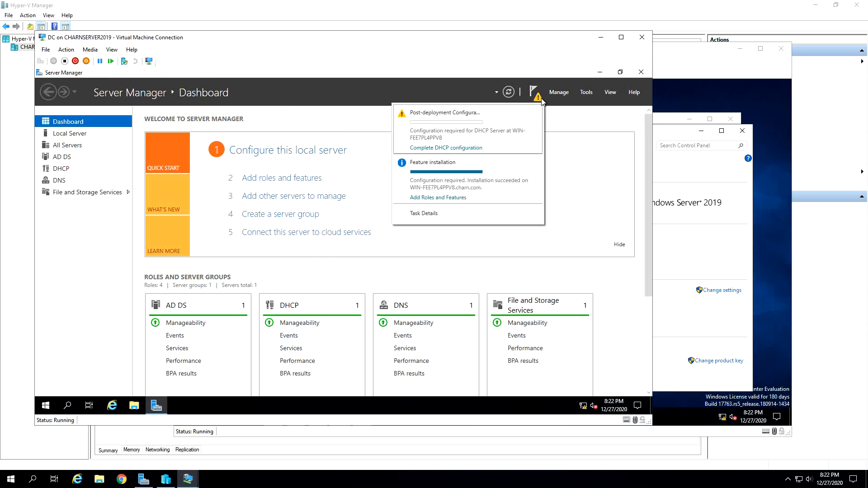
pyautogui.click(477, 149)
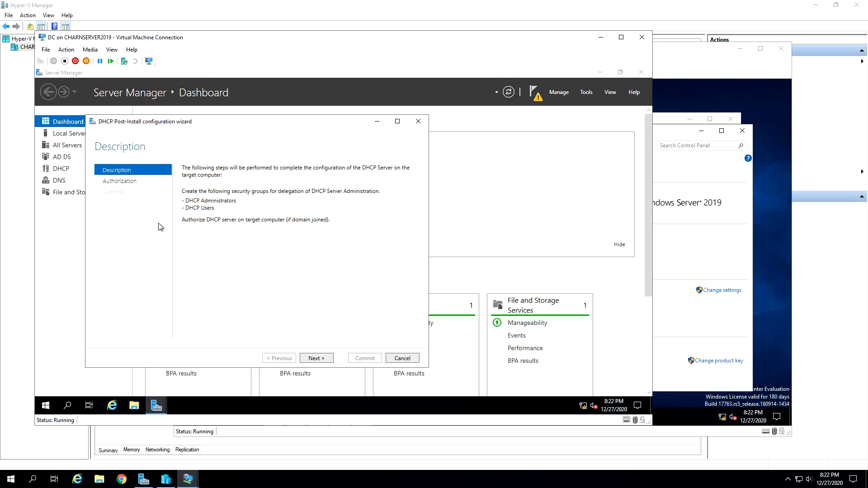
pyautogui.click(319, 358)
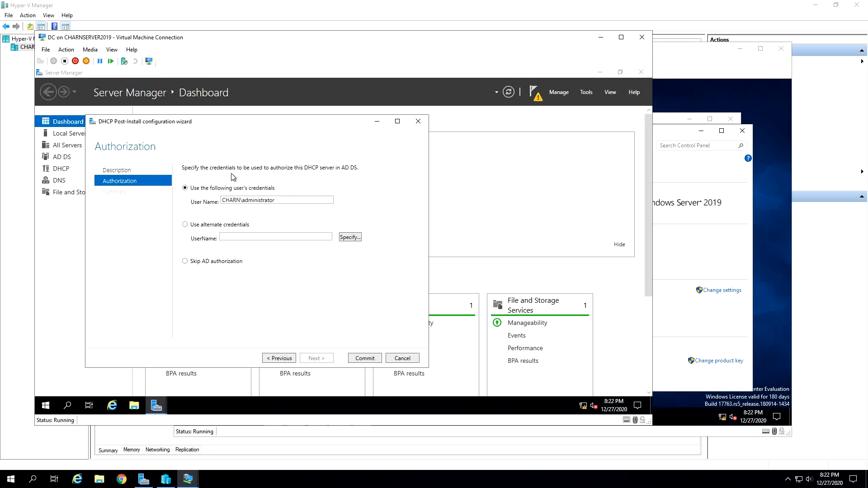
pyautogui.click(365, 359)
pyautogui.click(367, 359)
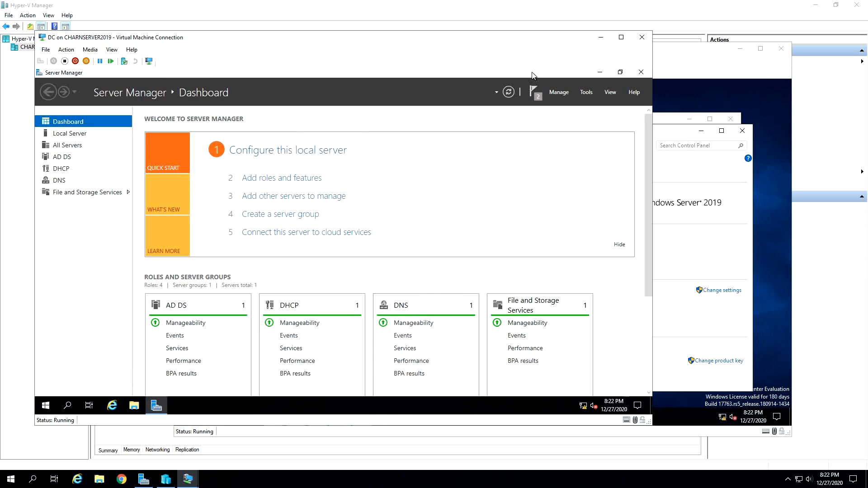
# - Open the DHCP console maximized and expand the server node in a widened tree
pyautogui.click(584, 93)
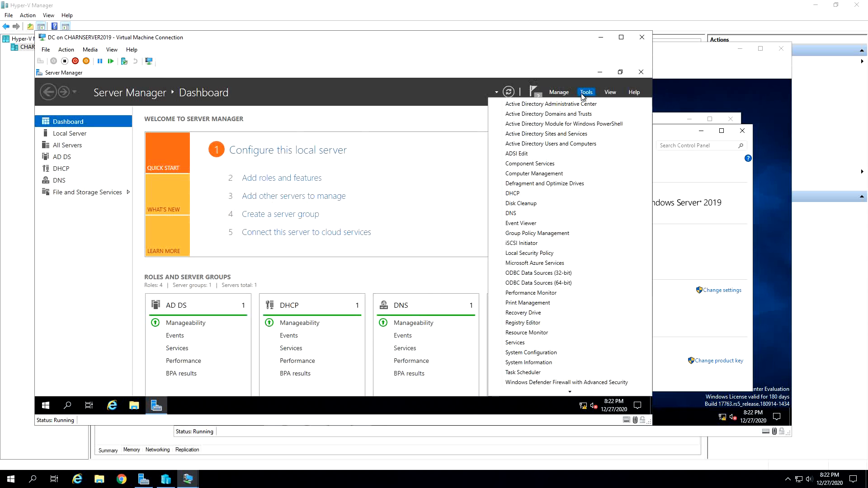
pyautogui.click(566, 194)
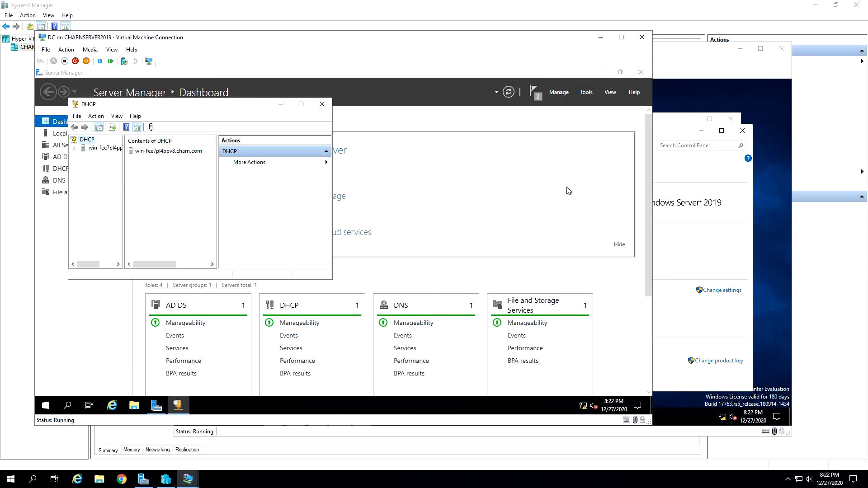
pyautogui.click(301, 104)
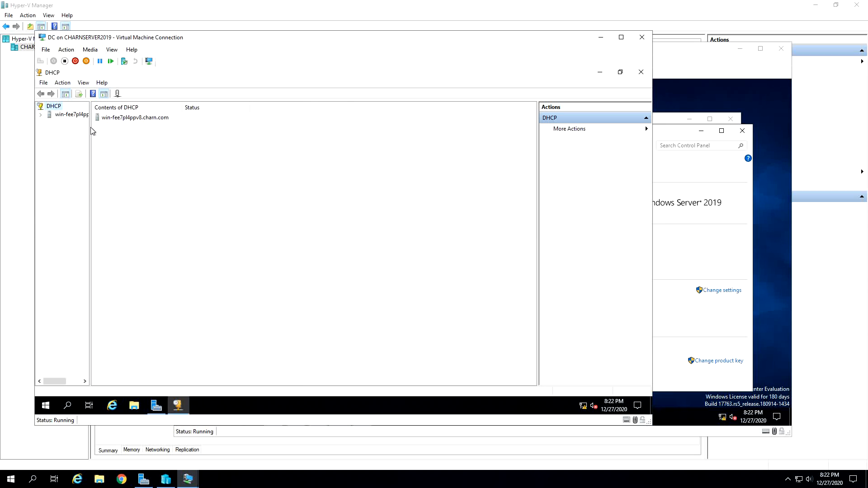
pyautogui.moveTo(90, 128); pyautogui.dragTo(212, 138)
pyautogui.click(40, 114)
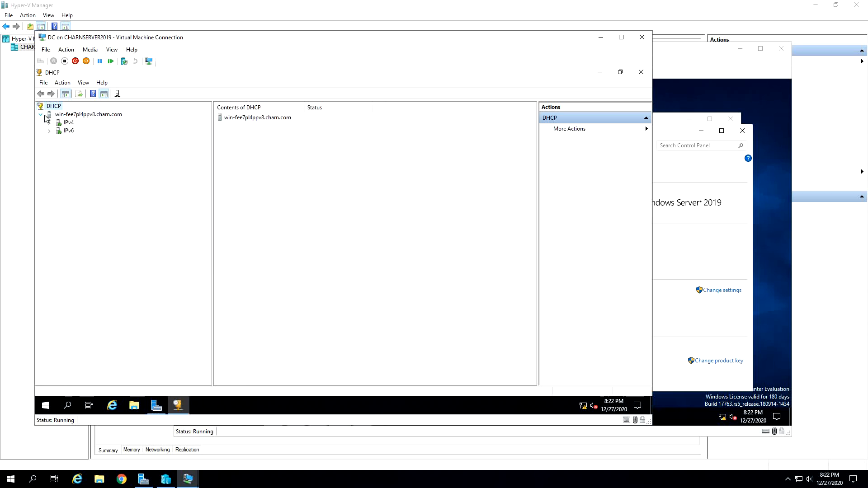
# - Examine which commands are available for the DHCP server and its IPv4 node
pyautogui.rightClick(59, 122)
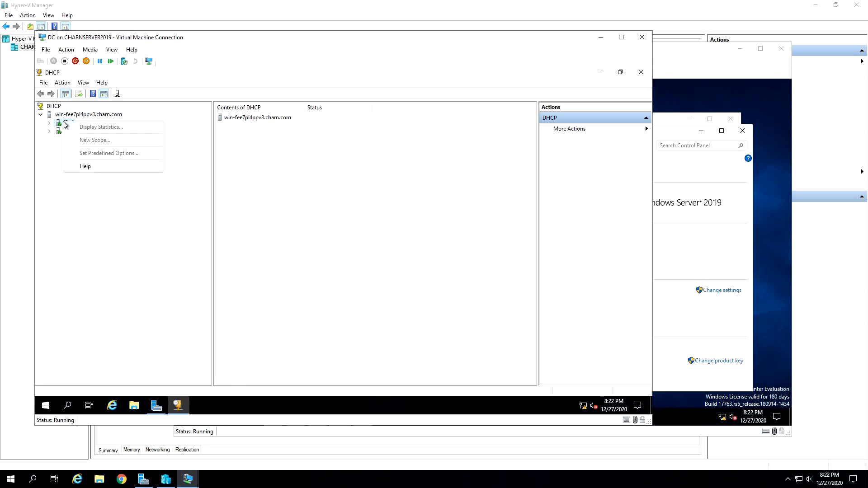
pyautogui.press('Escape')
pyautogui.click(61, 116)
pyautogui.rightClick(62, 115)
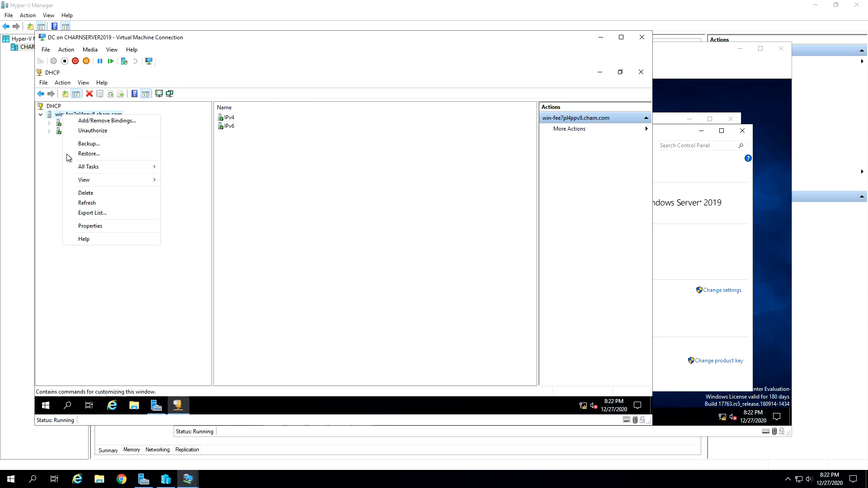
pyautogui.press('Escape')
pyautogui.rightClick(69, 123)
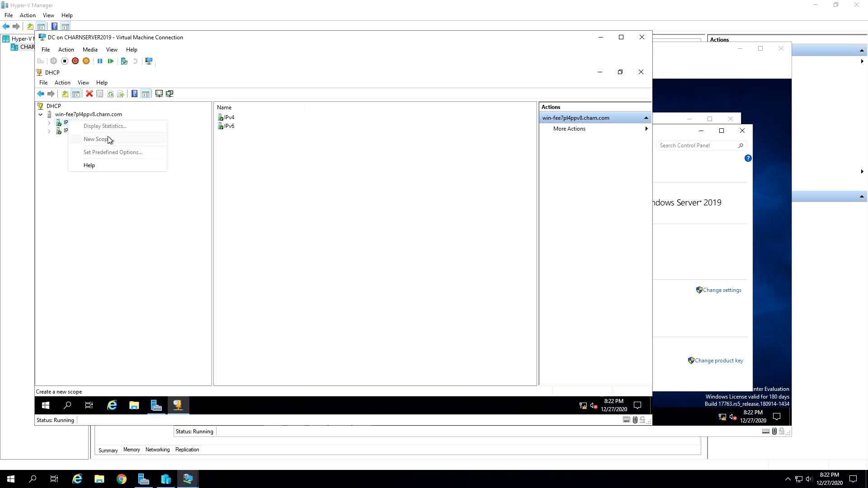
pyautogui.press('Escape')
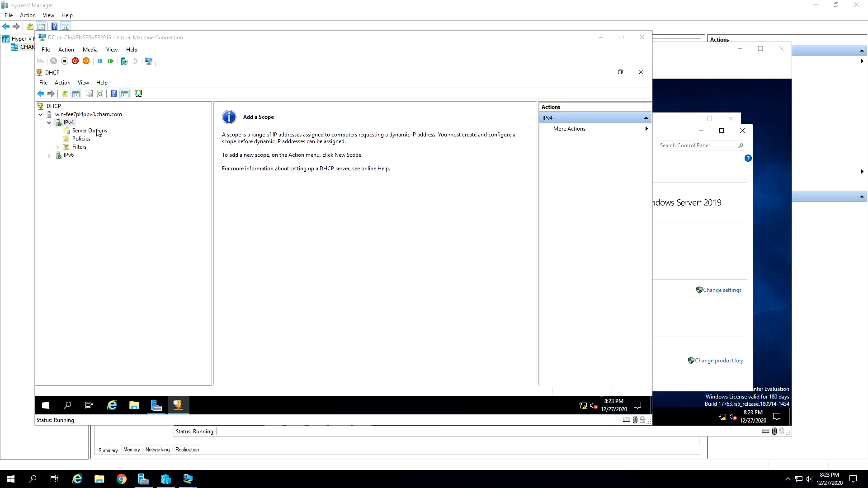
# - Select the IPv4 node and examine the scope commands available for IPv4 and IPv6
pyautogui.click(72, 123)
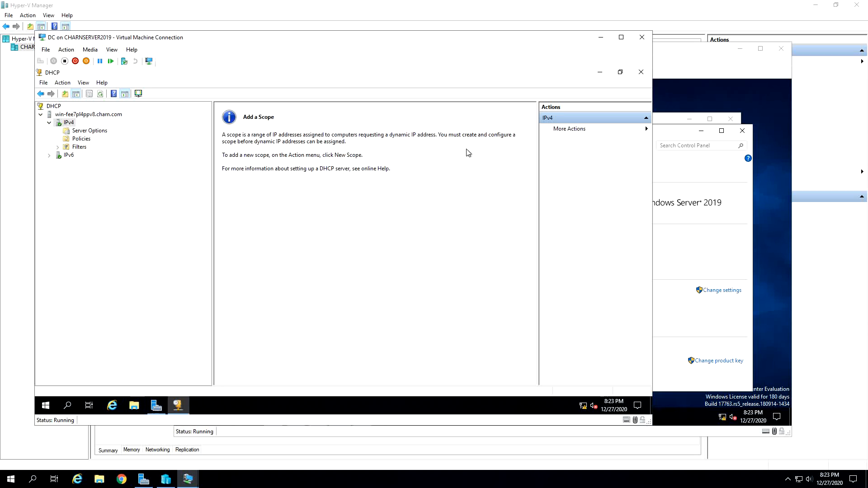
pyautogui.rightClick(71, 126)
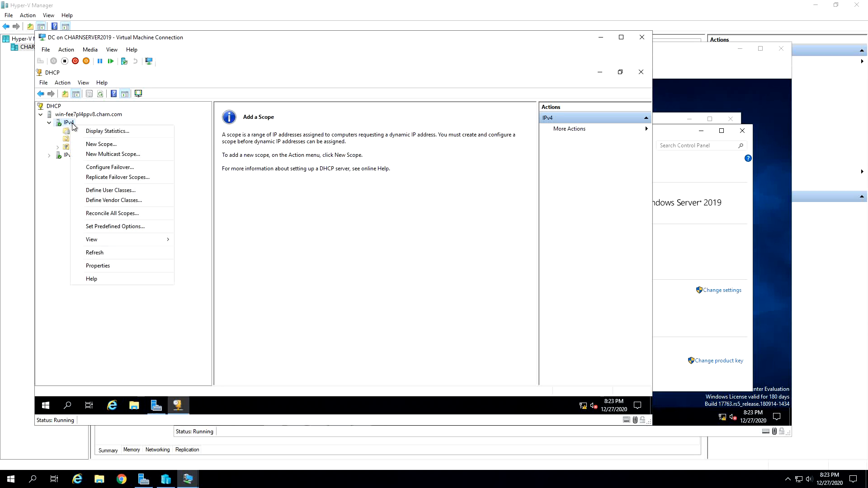
pyautogui.click(200, 149)
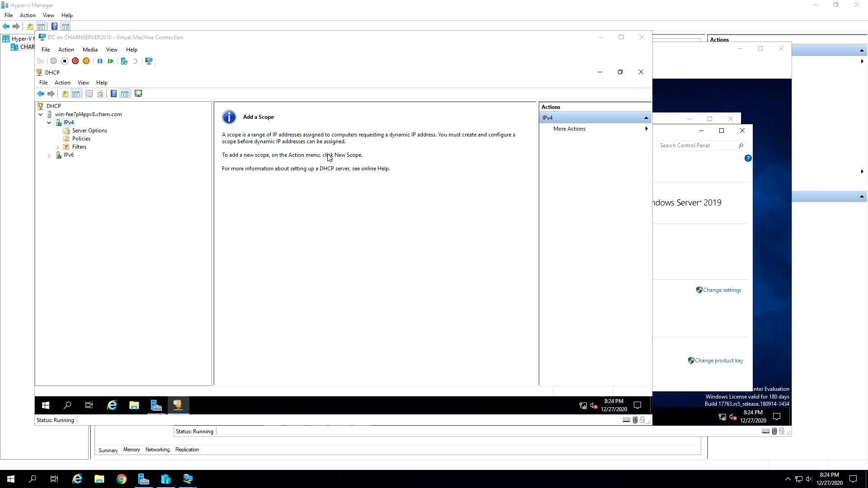
pyautogui.rightClick(72, 124)
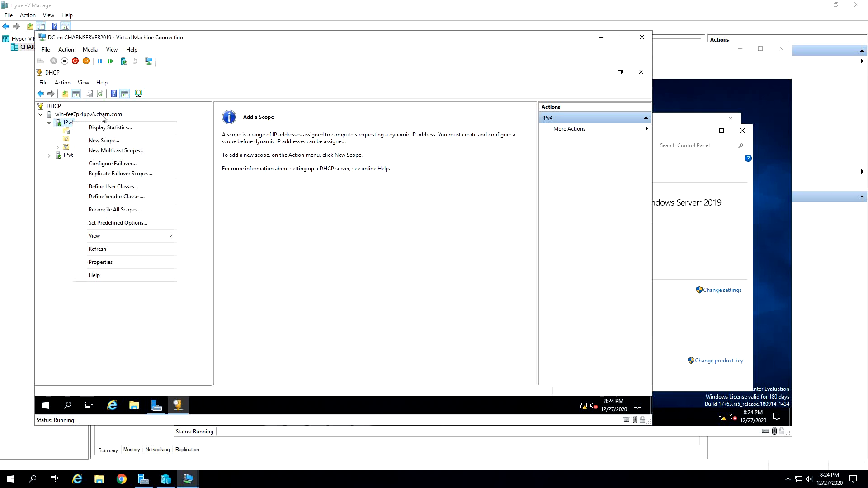
pyautogui.rightClick(67, 157)
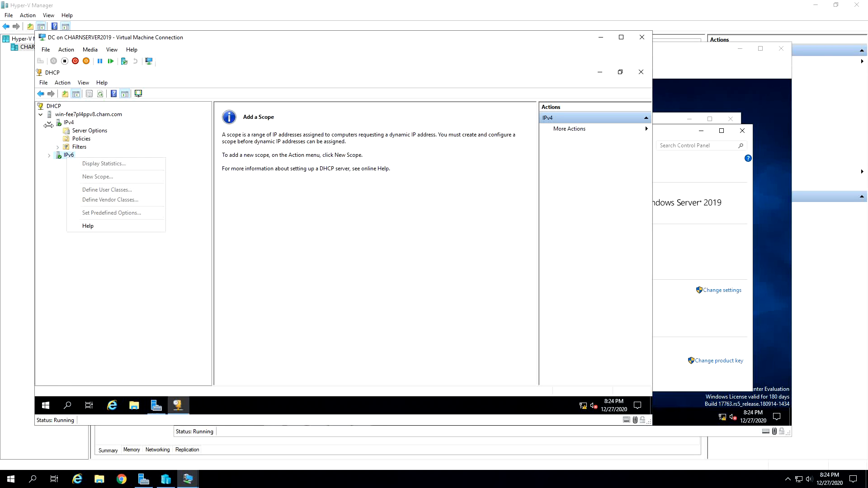
# - Start a new IPv4 scope on the DHCP server and name it scope1
pyautogui.rightClick(66, 125)
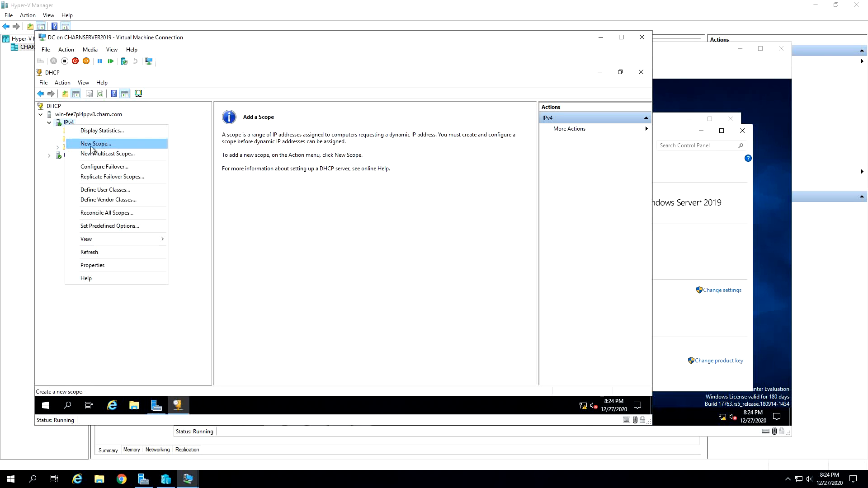
pyautogui.click(99, 145)
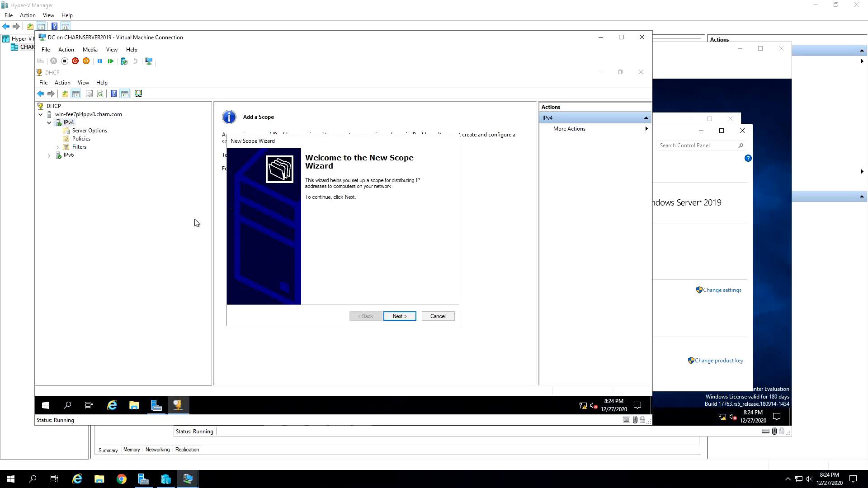
pyautogui.click(400, 316)
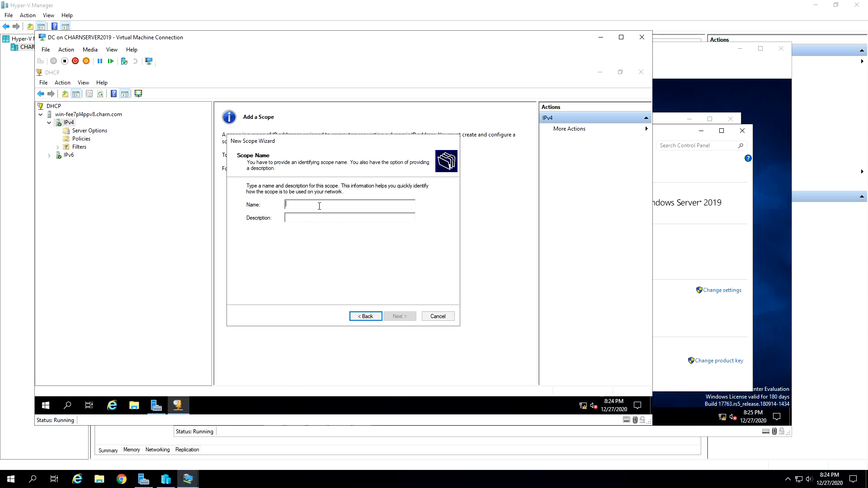
pyautogui.press('super')
pyautogui.press('super')
pyautogui.write('scope1')
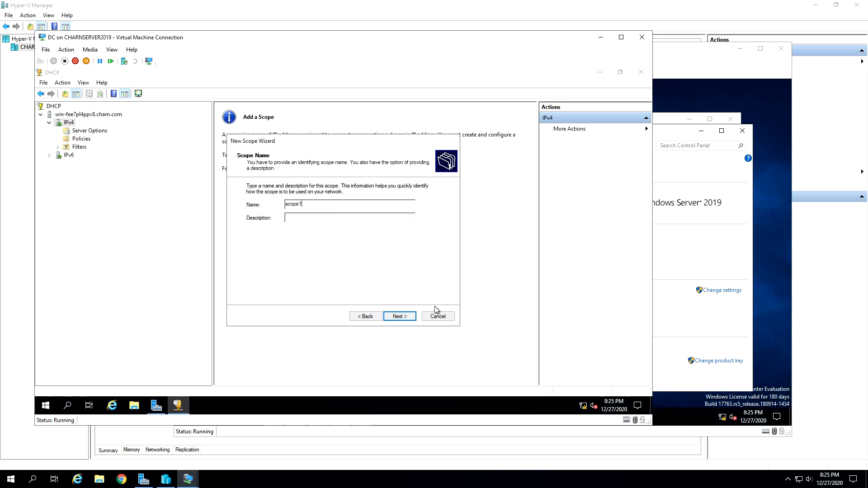
pyautogui.click(400, 316)
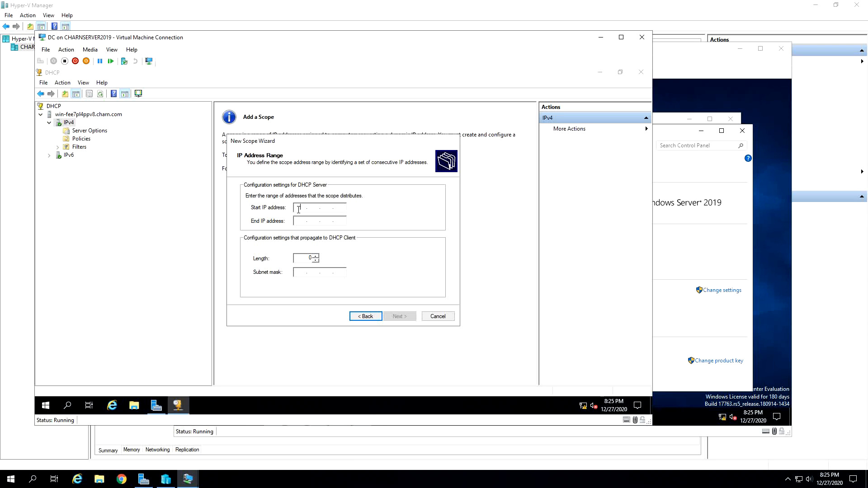
# - Set the scope's address range from 10.0.0.1 to 10.0.0.10 with a subnet mask length of 24
pyautogui.write('10.0.0.1')
pyautogui.click(303, 224)
pyautogui.write('10.0.')
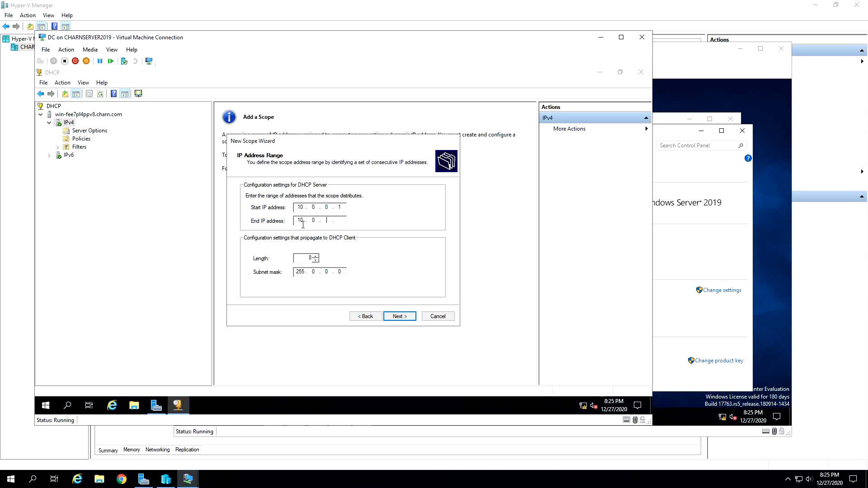
pyautogui.write('0')
pyautogui.moveTo(295, 260); pyautogui.dragTo(330, 251)
pyautogui.write('24')
pyautogui.click(393, 318)
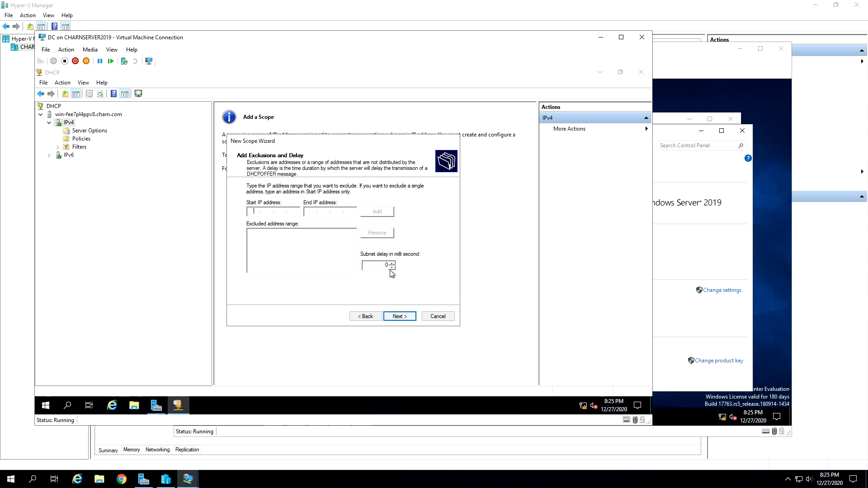
# - Continue without any address exclusions and accept the scope's lease duration
pyautogui.click(399, 316)
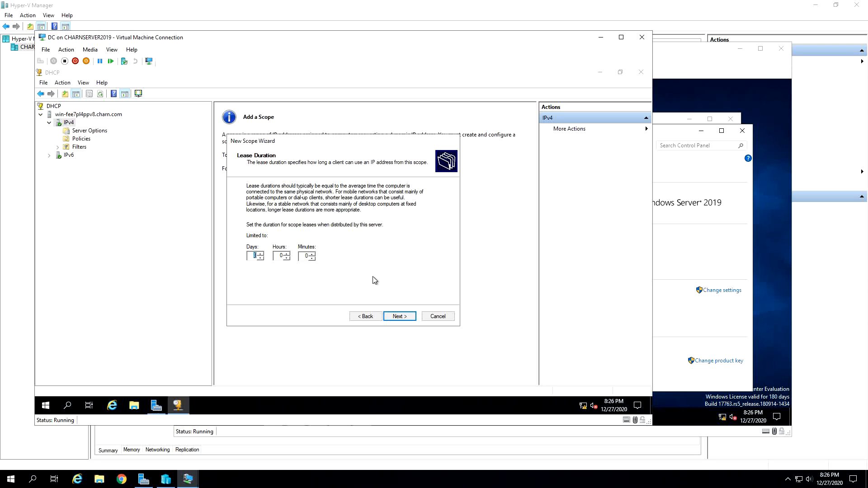
pyautogui.click(251, 256)
pyautogui.click(412, 318)
pyautogui.click(404, 317)
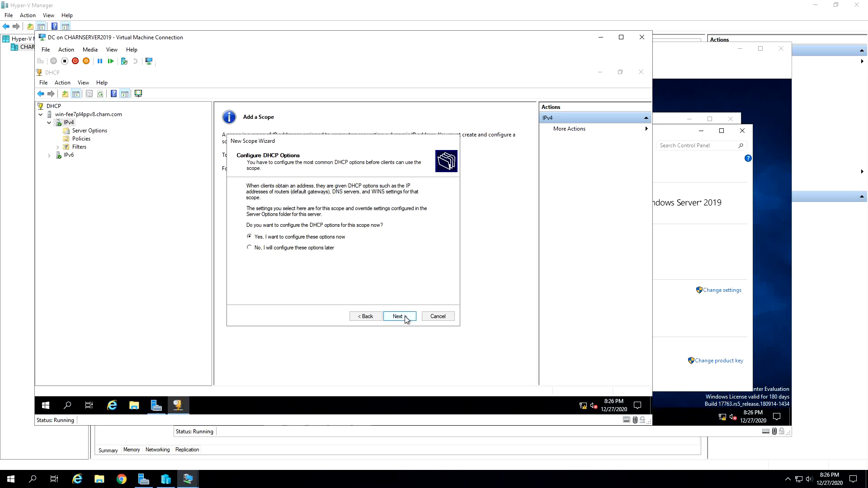
# - Choose to configure the DHCP options now and add 10.0.0.1 as the scope's default gateway
pyautogui.click(406, 319)
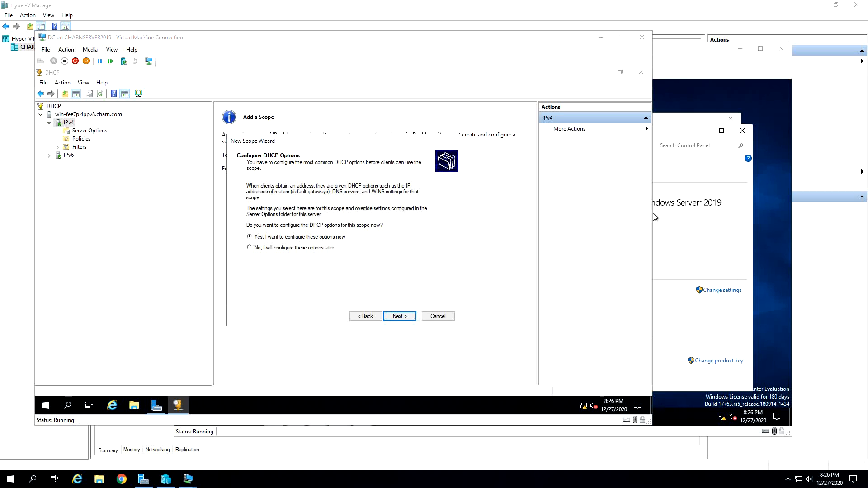
pyautogui.click(405, 318)
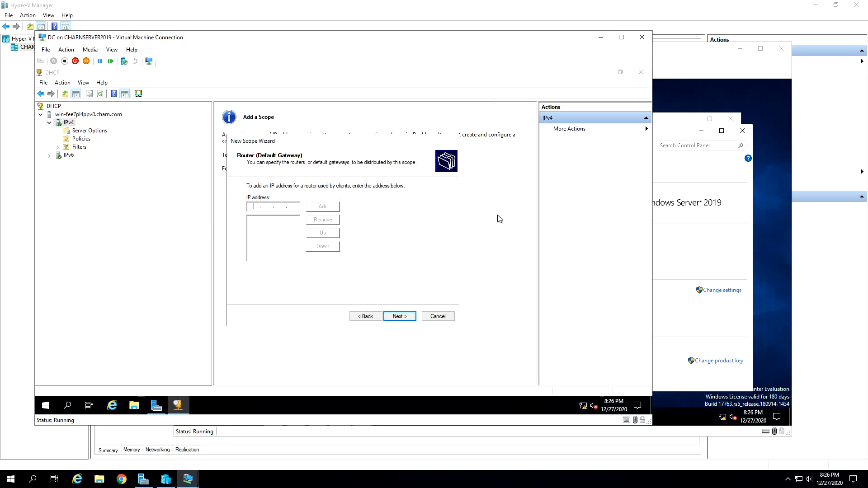
pyautogui.write('10.0.0.1')
pyautogui.click(335, 210)
pyautogui.click(402, 315)
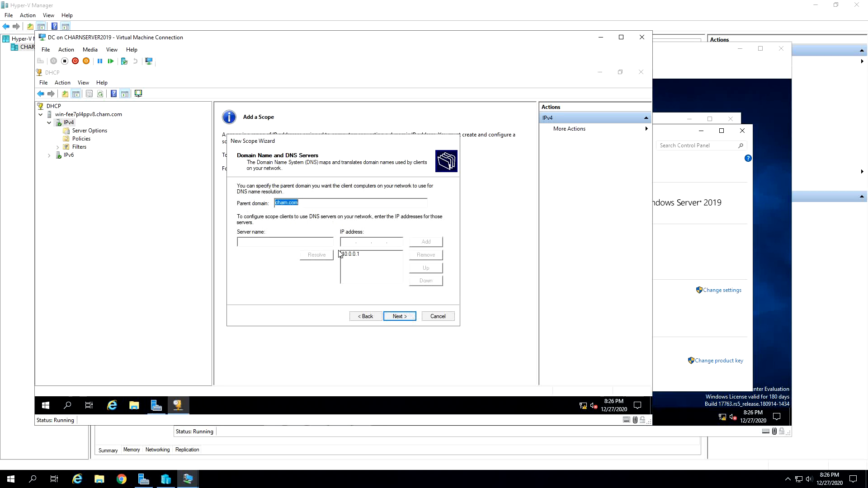
# - Accept the prefilled domain and DNS server, leave WINS empty, and finish the scope with immediate activation
pyautogui.click(303, 243)
pyautogui.click(371, 255)
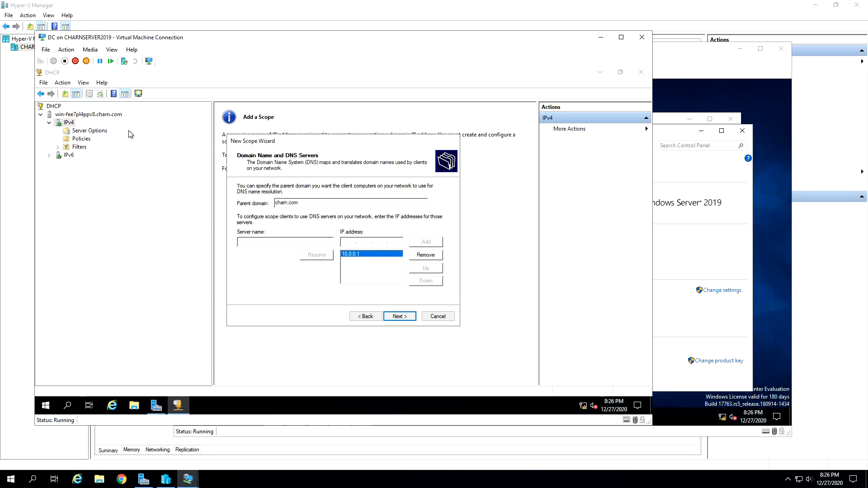
pyautogui.click(398, 317)
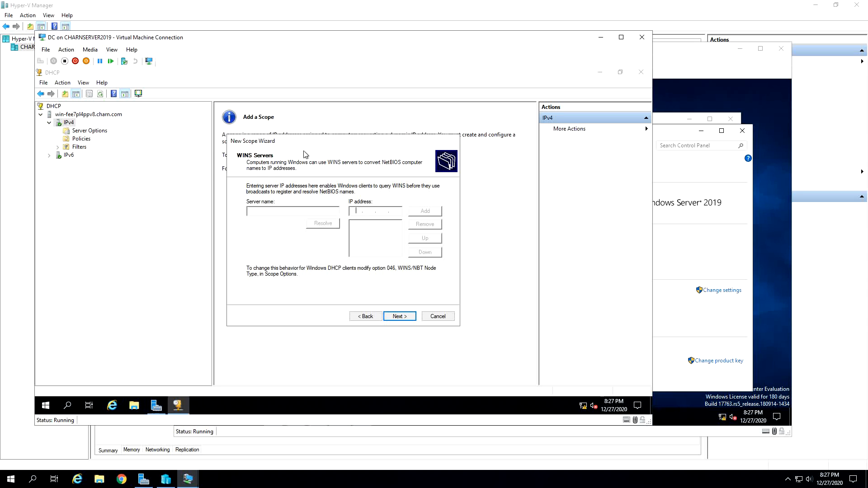
pyautogui.click(409, 320)
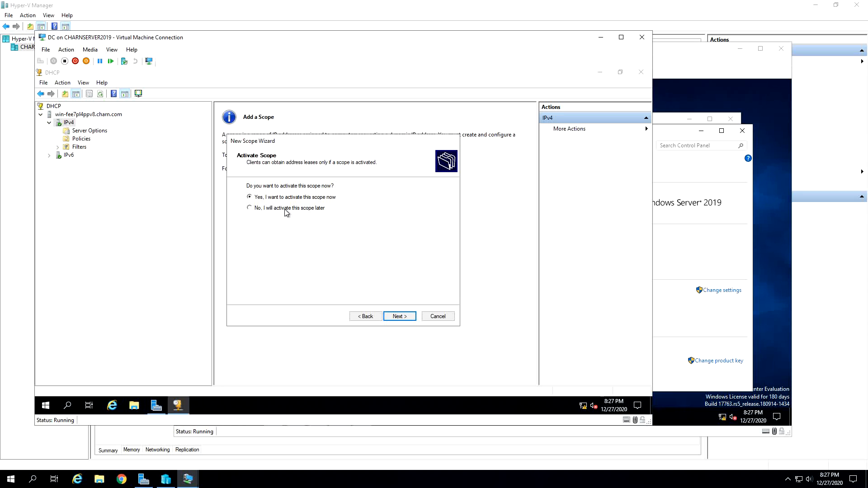
pyautogui.click(403, 316)
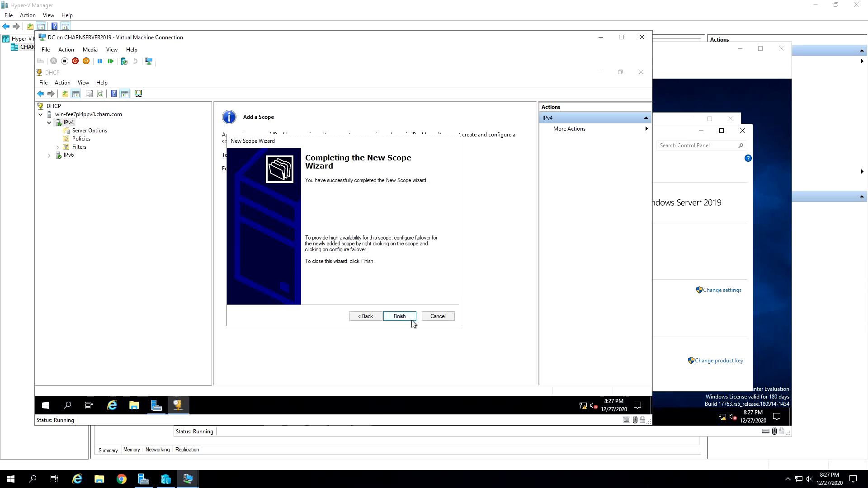
pyautogui.click(412, 320)
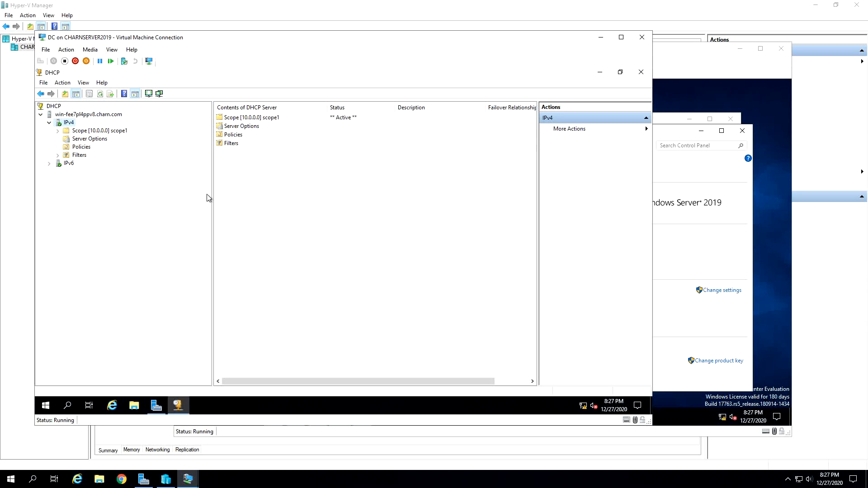
# - Expand scope1 and examine its reservations, address leases and the distribution range in its address pool
pyautogui.doubleClick(119, 130)
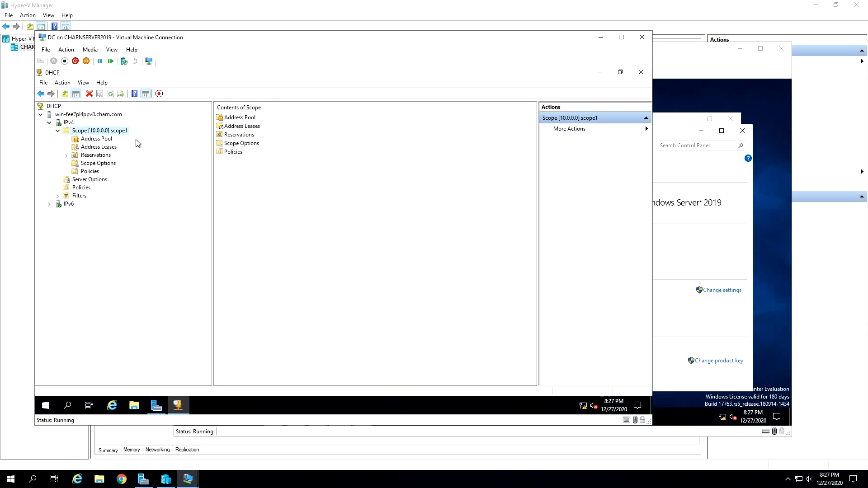
pyautogui.click(98, 156)
pyautogui.rightClick(98, 155)
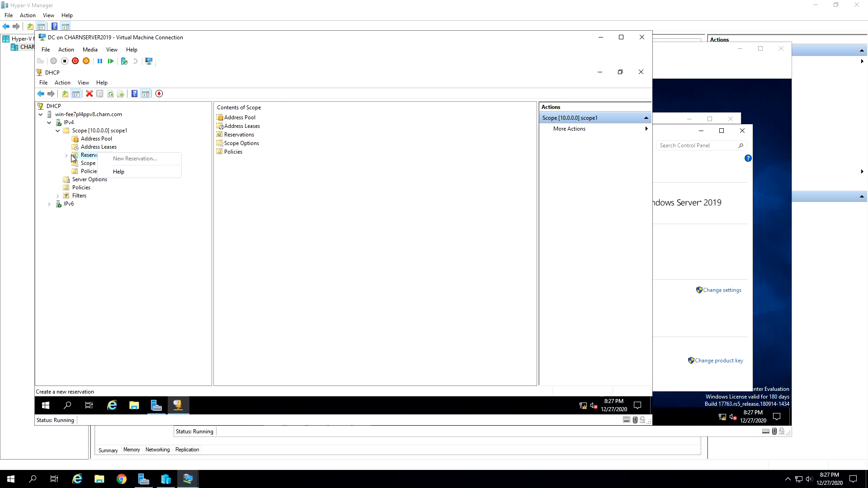
pyautogui.press('Escape')
pyautogui.click(96, 158)
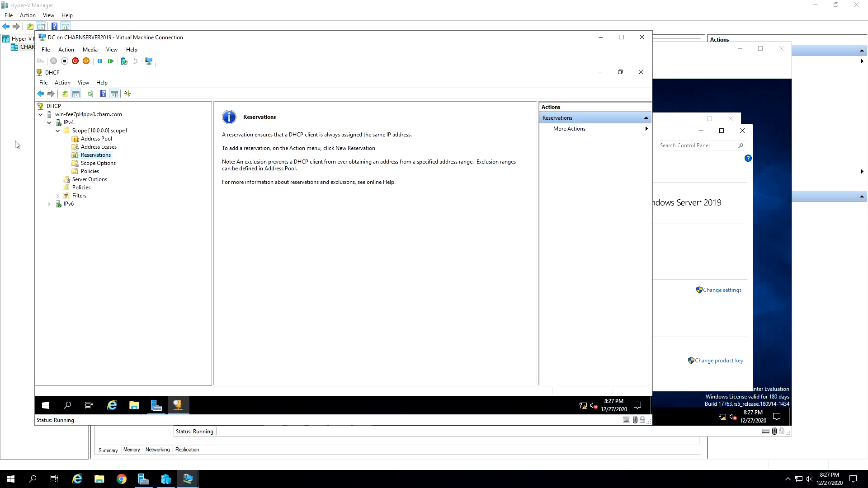
pyautogui.click(87, 148)
pyautogui.click(95, 156)
pyautogui.click(104, 147)
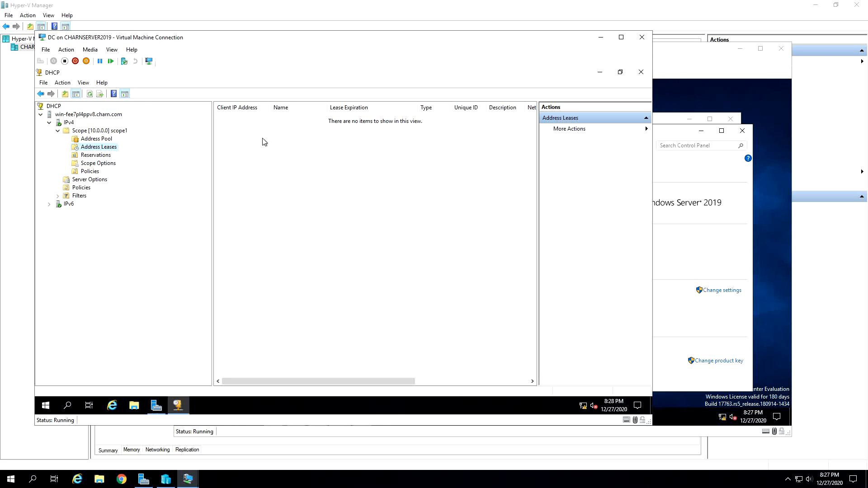
pyautogui.click(102, 139)
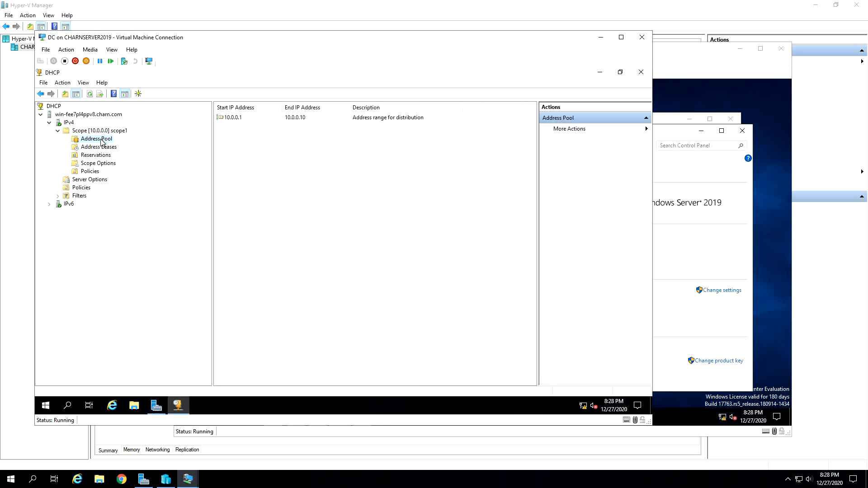
pyautogui.click(234, 118)
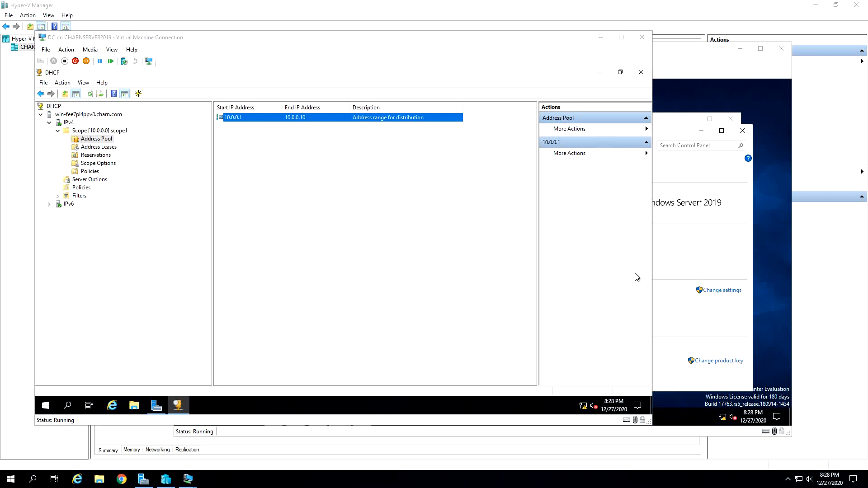
# - Switch to the Domain virtual machine and set its Ethernet adapter's IPv4 properties to obtain an IP address automatically
pyautogui.click(690, 275)
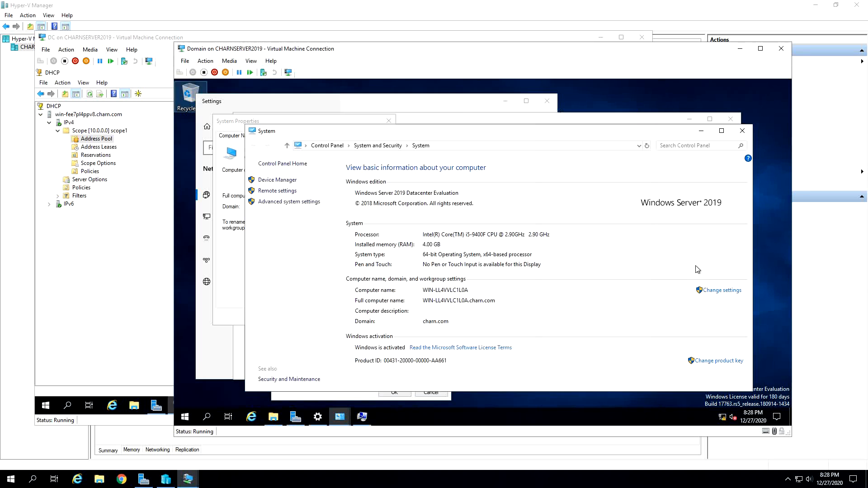
pyautogui.click(366, 419)
pyautogui.click(342, 318)
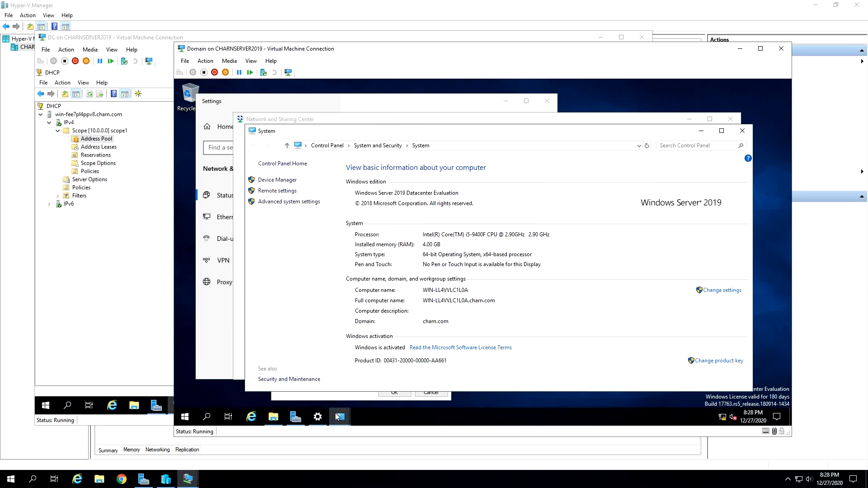
pyautogui.click(321, 419)
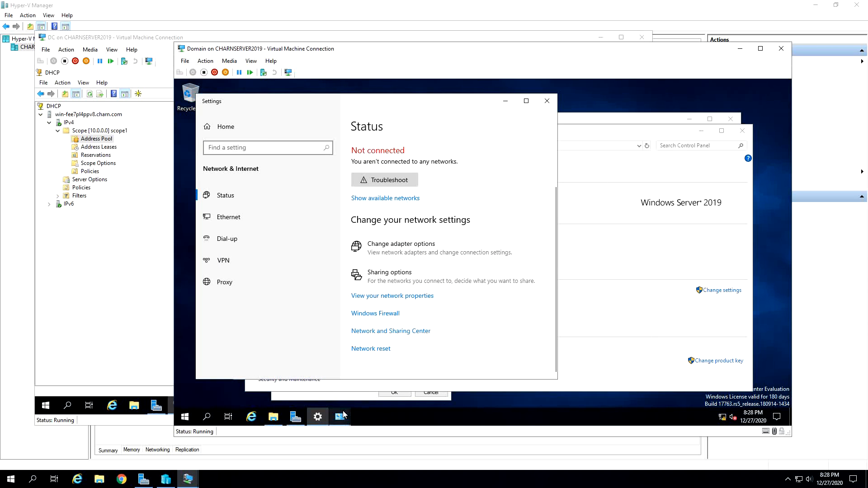
pyautogui.click(292, 420)
pyautogui.click(317, 416)
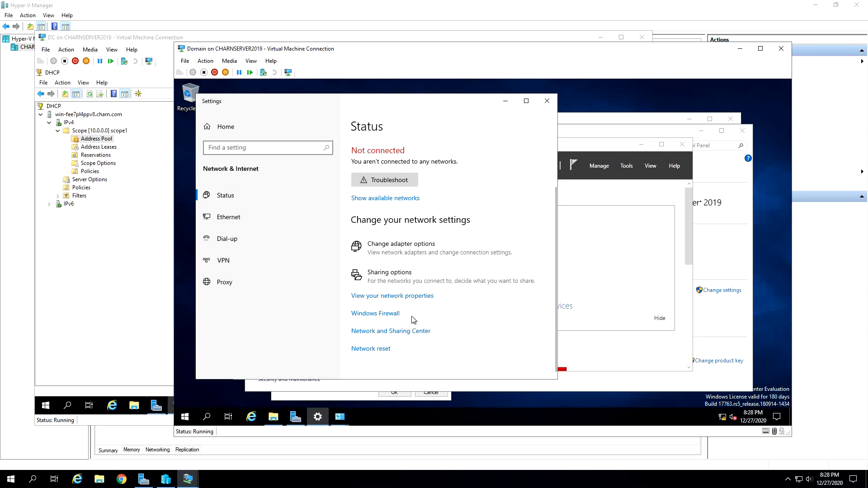
pyautogui.click(412, 331)
pyautogui.click(300, 170)
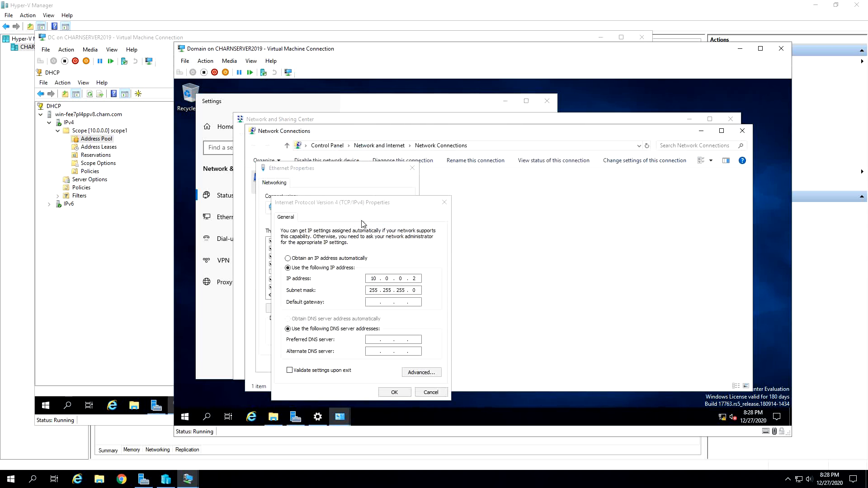
pyautogui.click(320, 259)
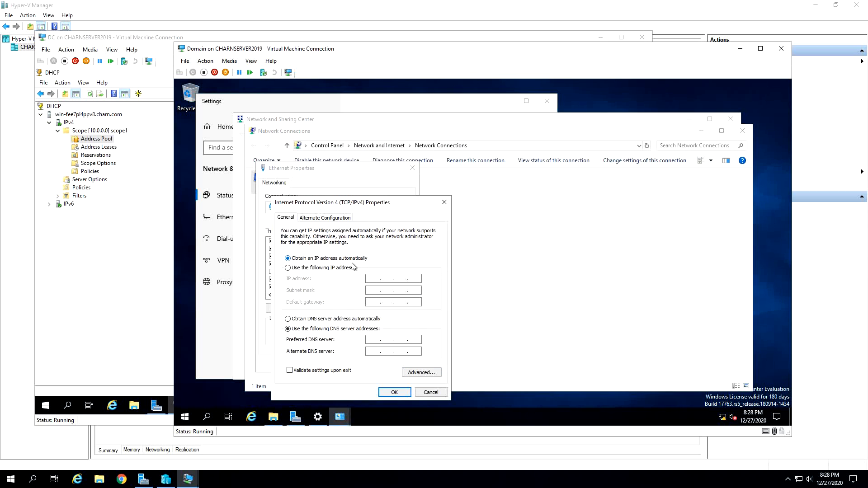
pyautogui.click(404, 395)
pyautogui.click(362, 363)
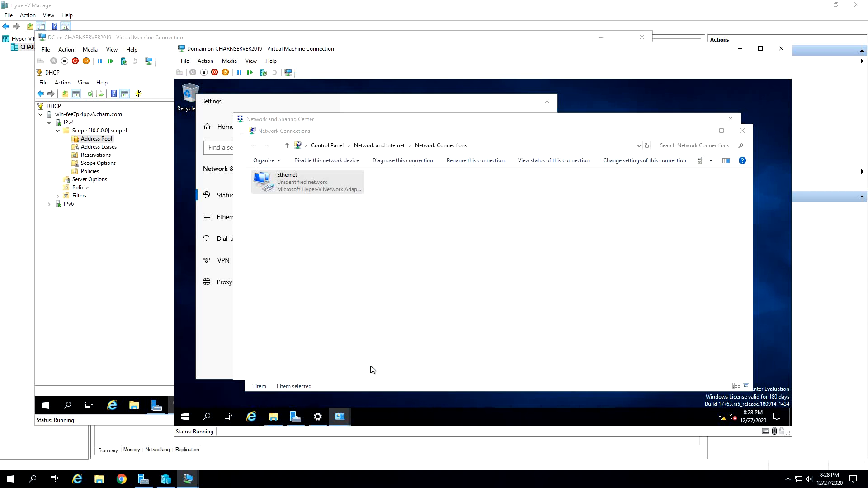
# - Close all open windows on the Domain virtual machine's desktop
pyautogui.click(743, 131)
pyautogui.click(731, 118)
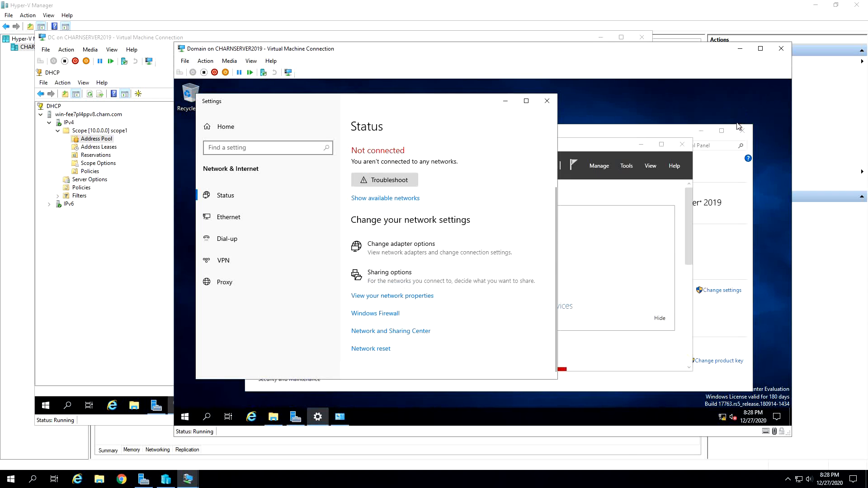
pyautogui.click(548, 101)
pyautogui.click(683, 145)
pyautogui.click(742, 130)
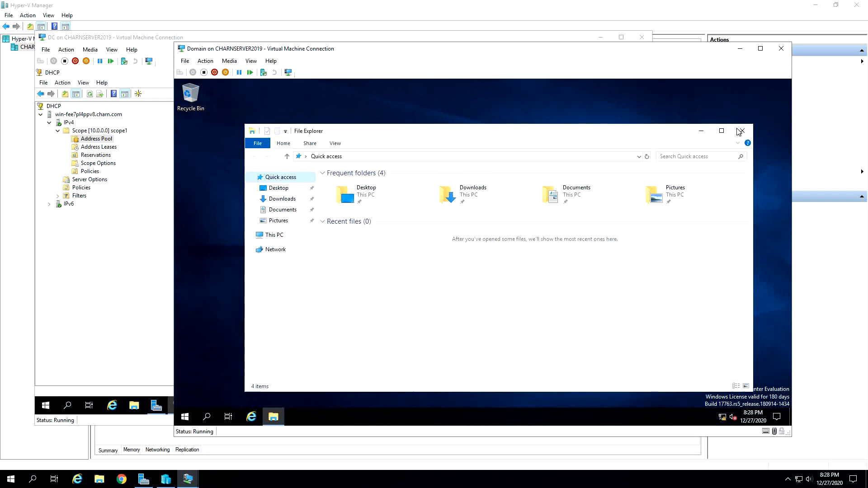
pyautogui.click(737, 134)
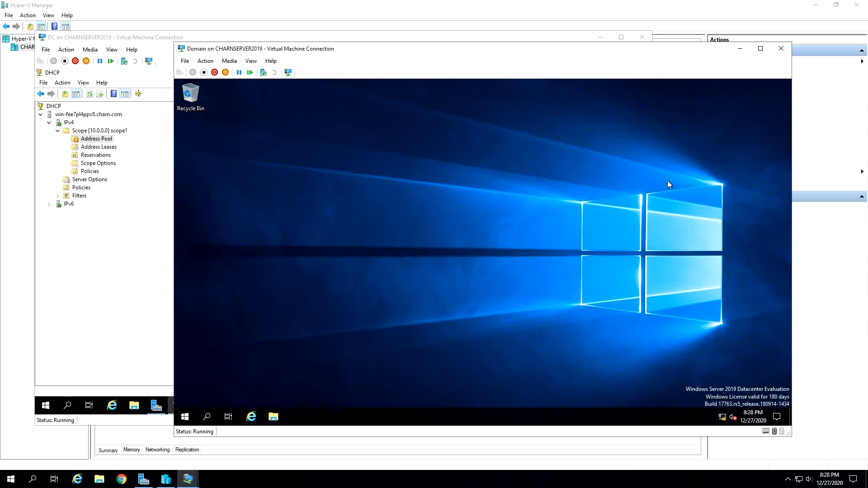
# - Search for "power" on the Domain virtual machine and open Windows PowerShell
pyautogui.click(194, 412)
pyautogui.write('power')
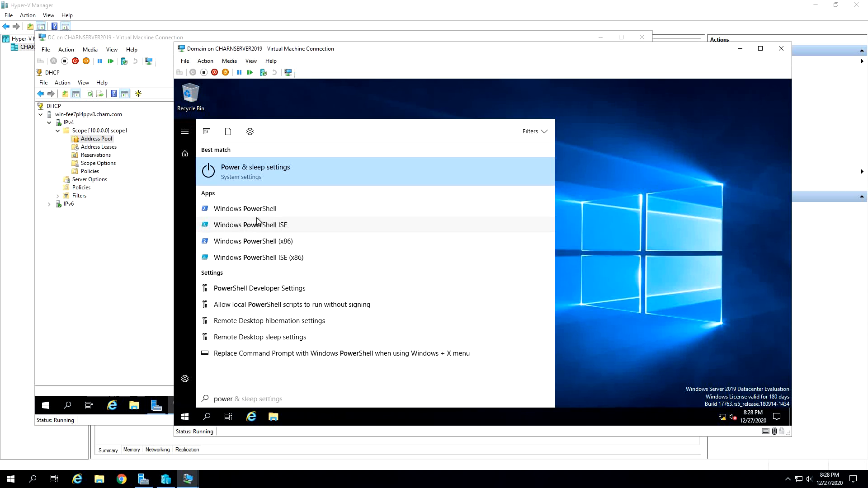
pyautogui.click(266, 210)
pyautogui.click(403, 238)
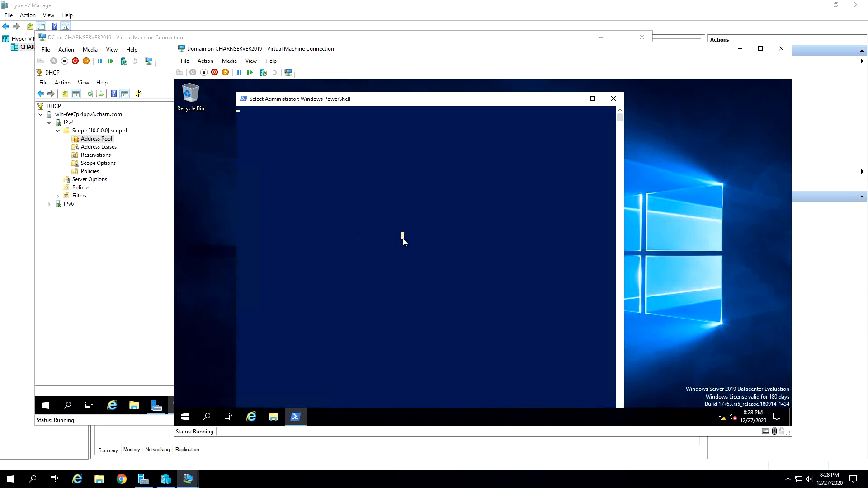
# - Run ipconfig in PowerShell on the Domain virtual machine and examine the Ethernet adapter's IPv4 address
pyautogui.press('Escape')
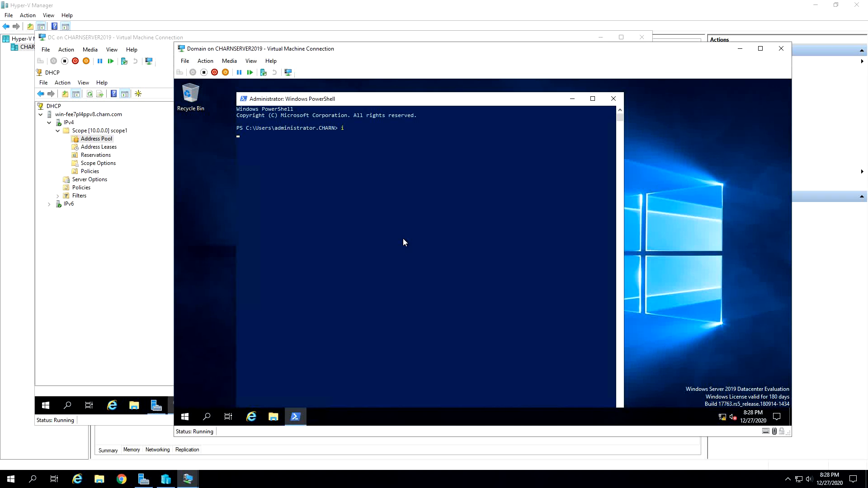
pyautogui.write('ipconfig')
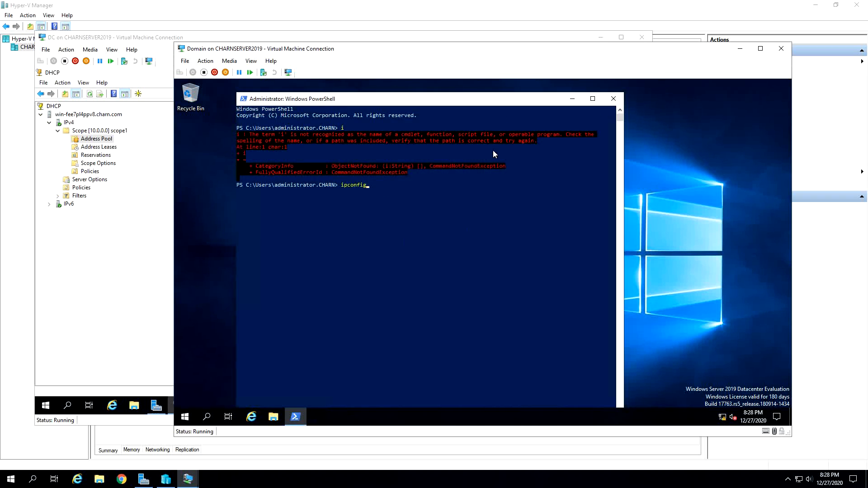
pyautogui.click(466, 216)
pyautogui.press('Escape')
pyautogui.press('Return')
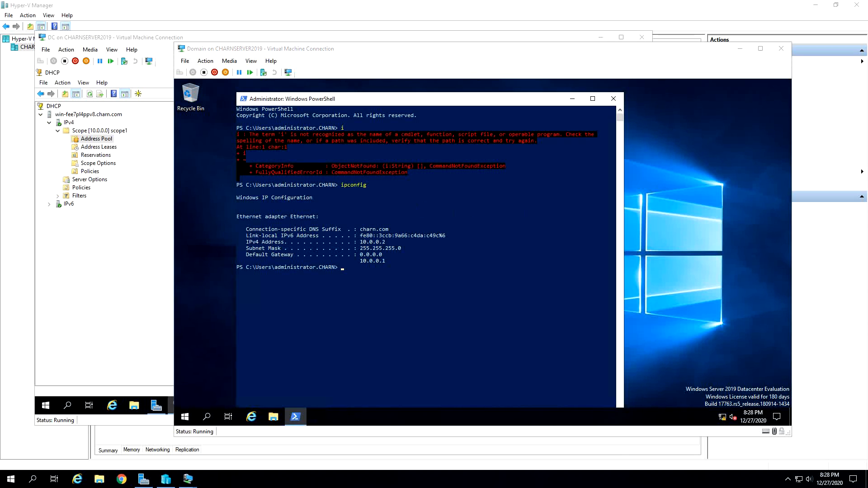
pyautogui.click(308, 255)
pyautogui.moveTo(390, 247); pyautogui.dragTo(244, 244)
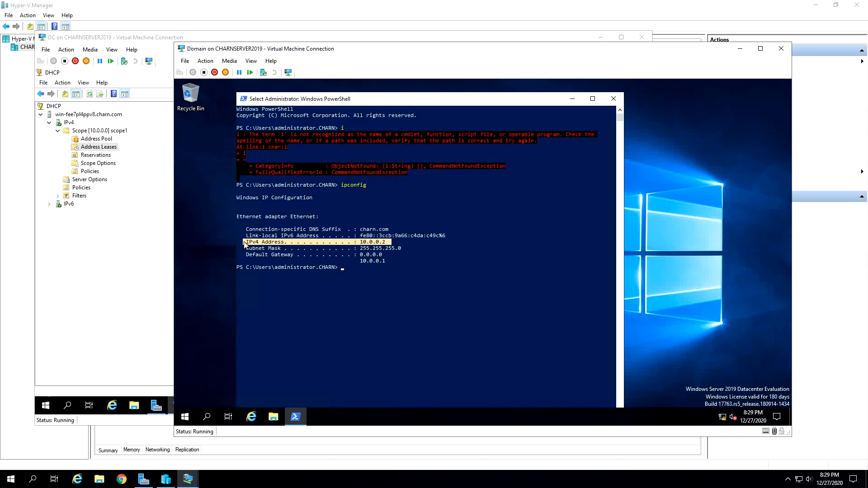
pyautogui.click(362, 244)
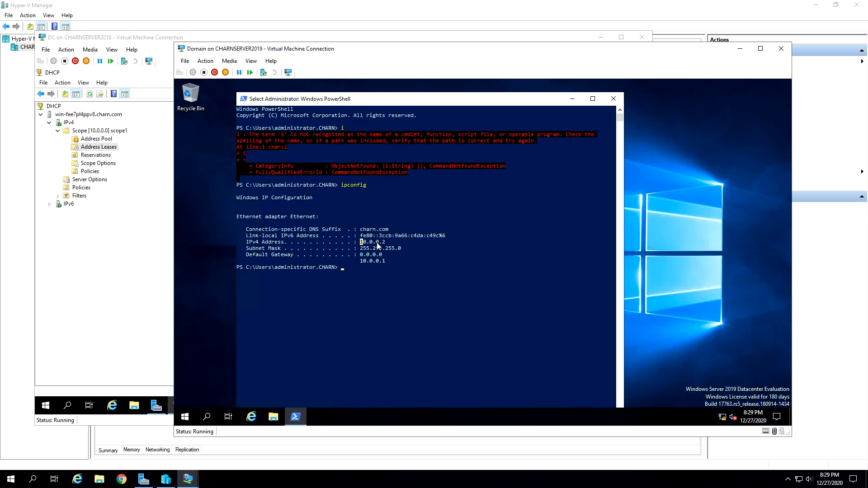
pyautogui.click(380, 244)
# - Switch to the DC virtual machine and examine scope1's address pool and address leases, including the description of the BAD_ADDRESS lease
pyautogui.click(117, 339)
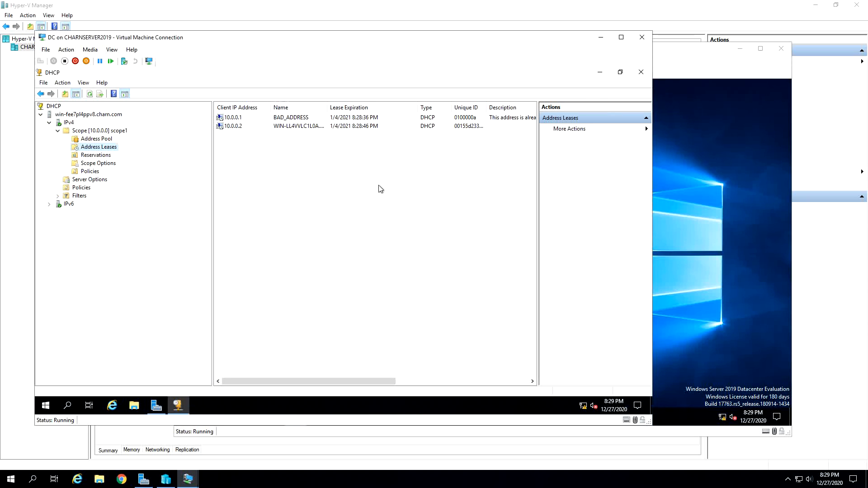
pyautogui.click(103, 139)
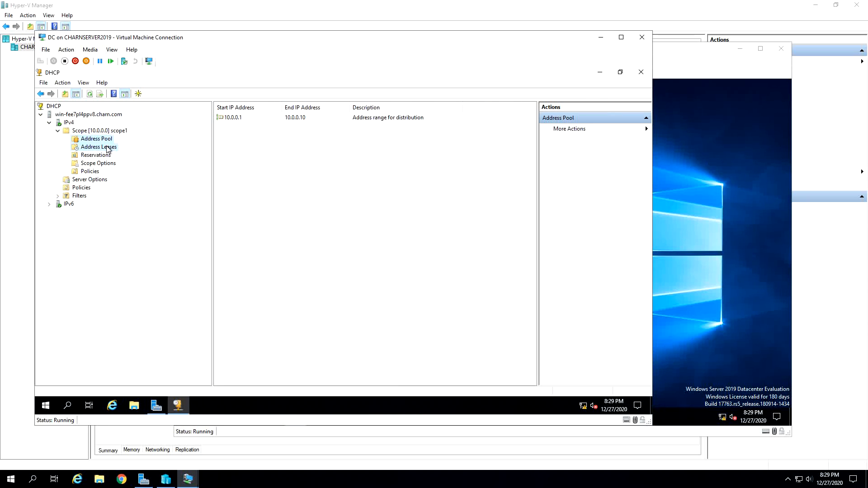
pyautogui.click(109, 148)
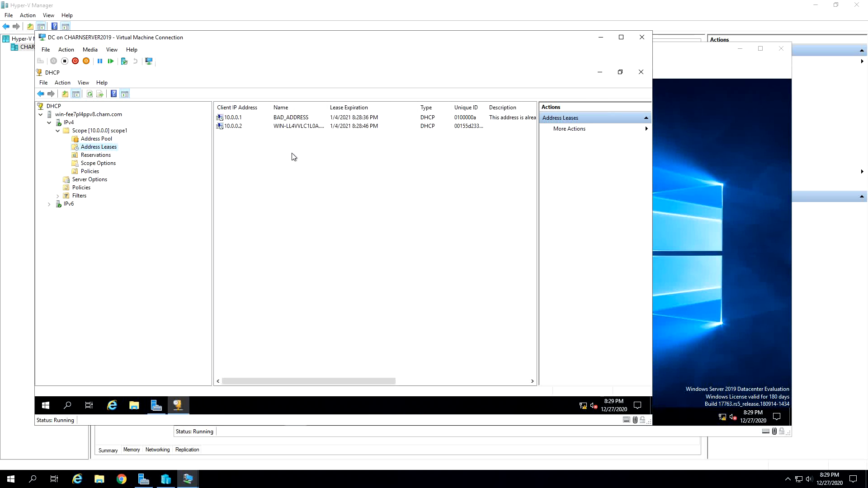
pyautogui.click(239, 126)
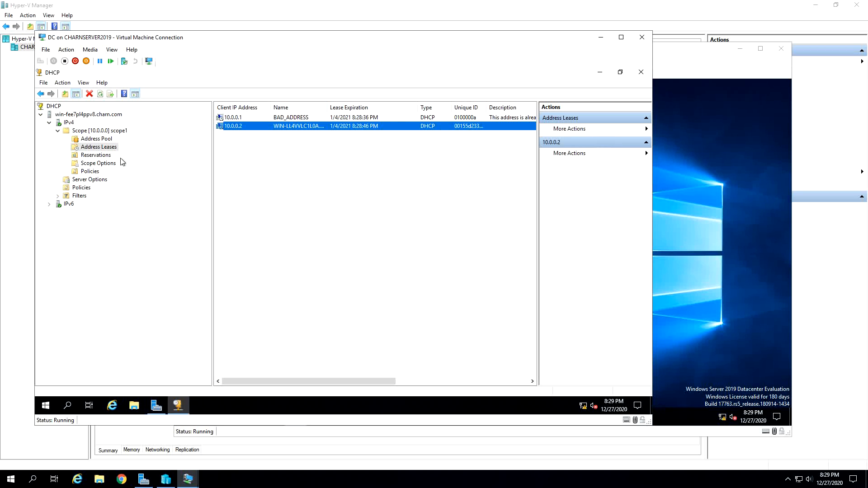
pyautogui.click(290, 116)
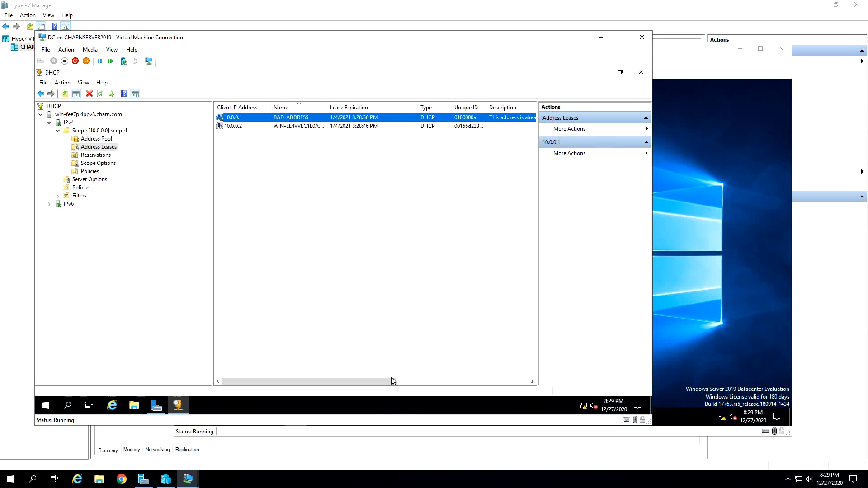
pyautogui.moveTo(391, 381); pyautogui.dragTo(454, 381)
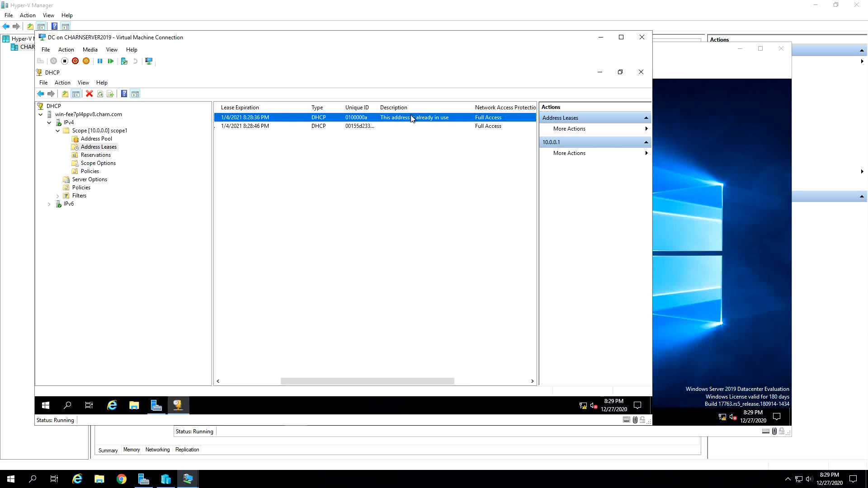
pyautogui.moveTo(384, 381); pyautogui.dragTo(312, 381)
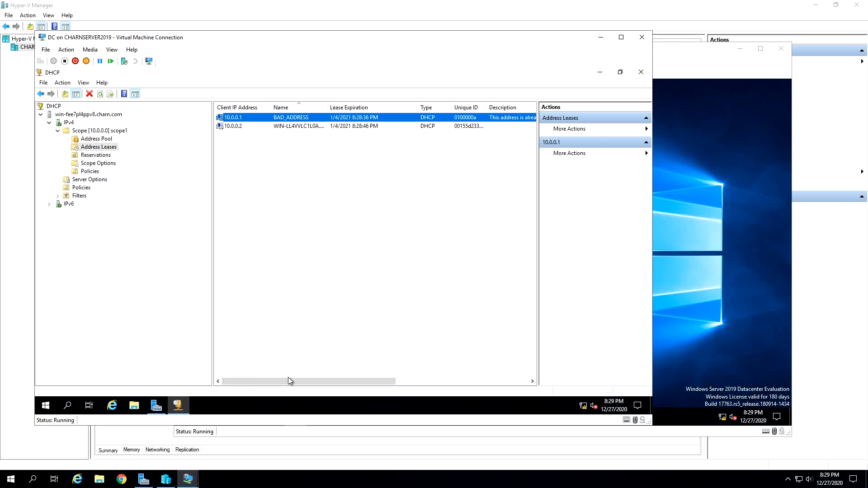
# - Compare scope1's address pool with its leases and widen the Name column to read the client's full name
pyautogui.click(96, 139)
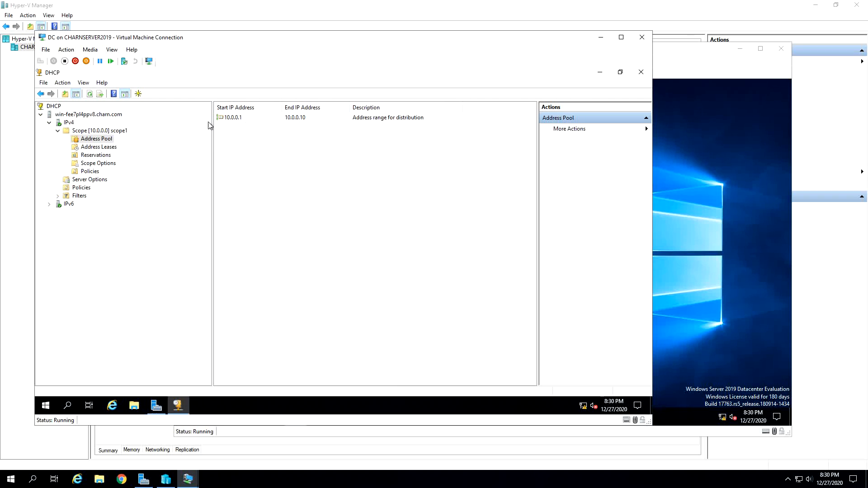
pyautogui.click(113, 146)
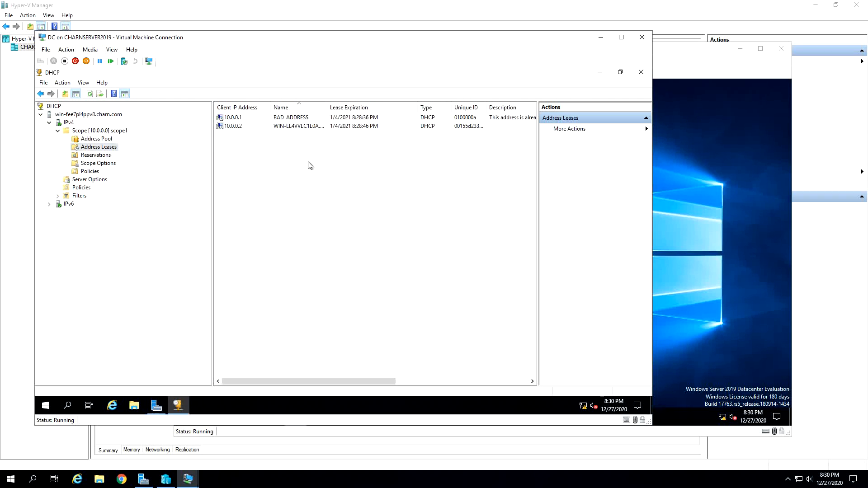
pyautogui.click(305, 117)
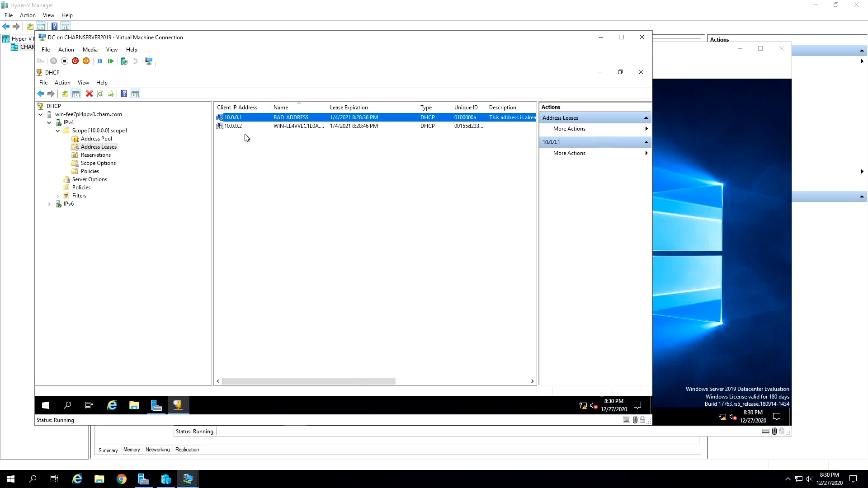
pyautogui.click(253, 126)
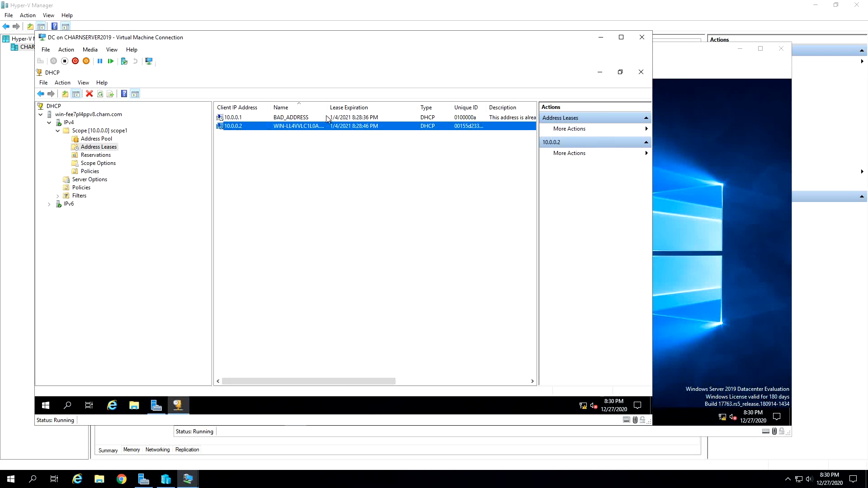
pyautogui.moveTo(327, 108); pyautogui.dragTo(353, 112)
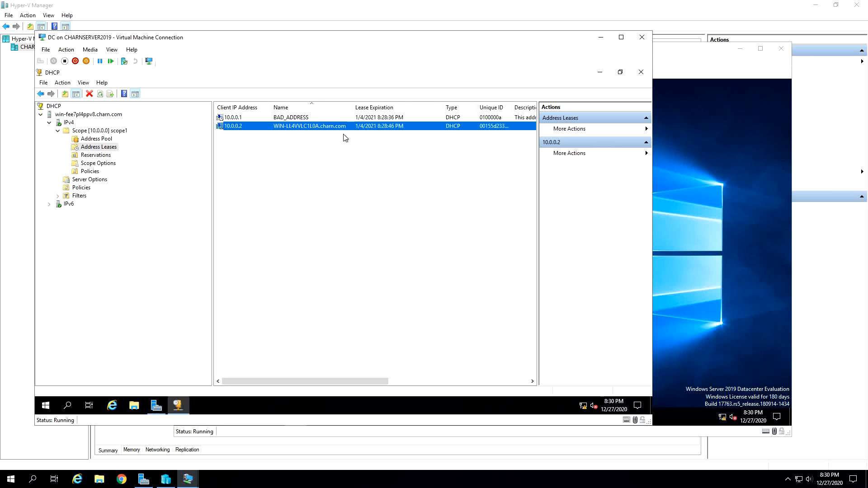
# - Compare the Domain virtual machine's IPv4 address with its lease entry on the DHCP server and check the lease expiration
pyautogui.click(695, 222)
pyautogui.click(336, 243)
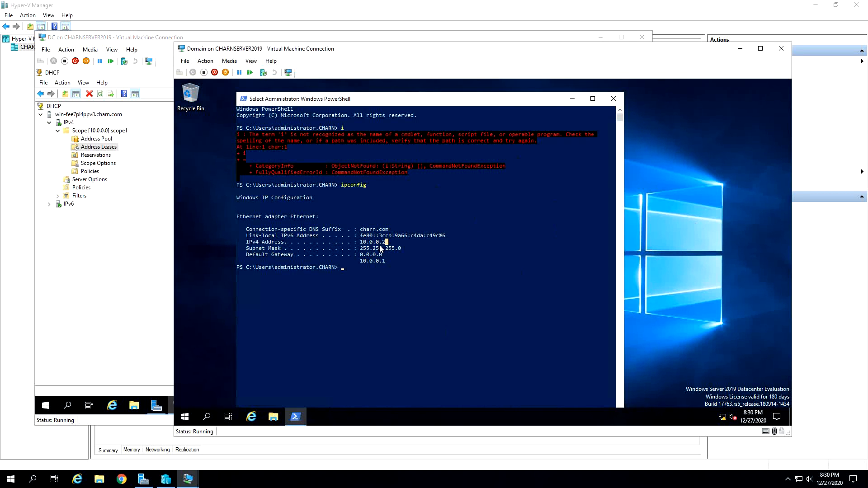
pyautogui.click(135, 254)
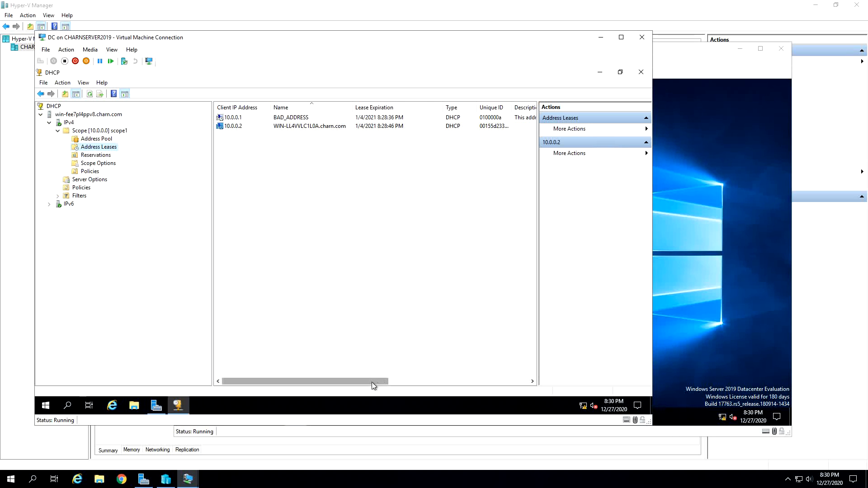
pyautogui.moveTo(372, 382); pyautogui.dragTo(285, 357)
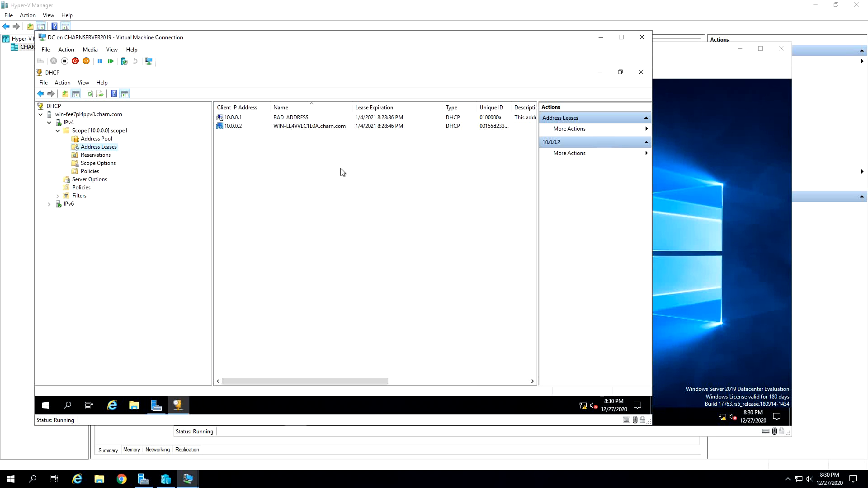
pyautogui.click(372, 128)
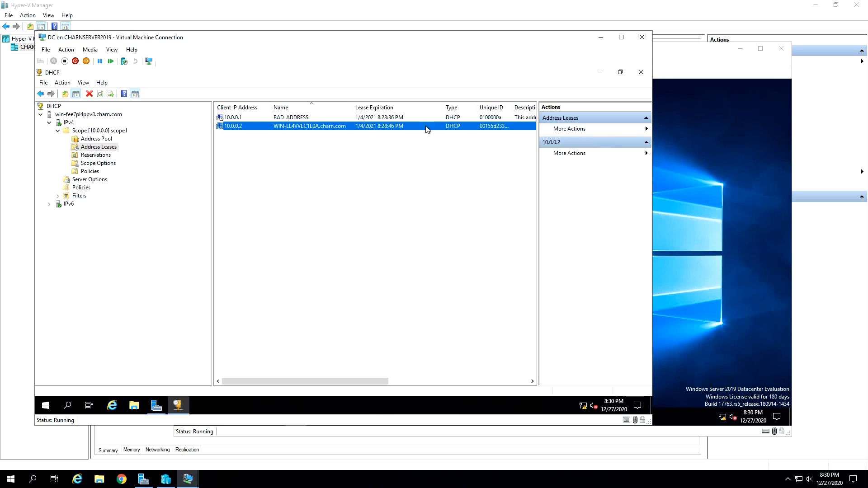
# - Examine the actions available for the BAD_ADDRESS lease without applying any of them
pyautogui.rightClick(316, 117)
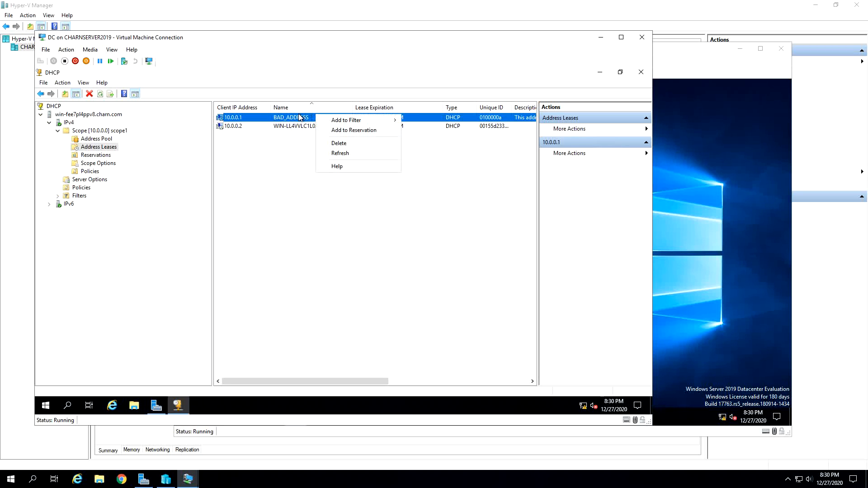
pyautogui.rightClick(299, 117)
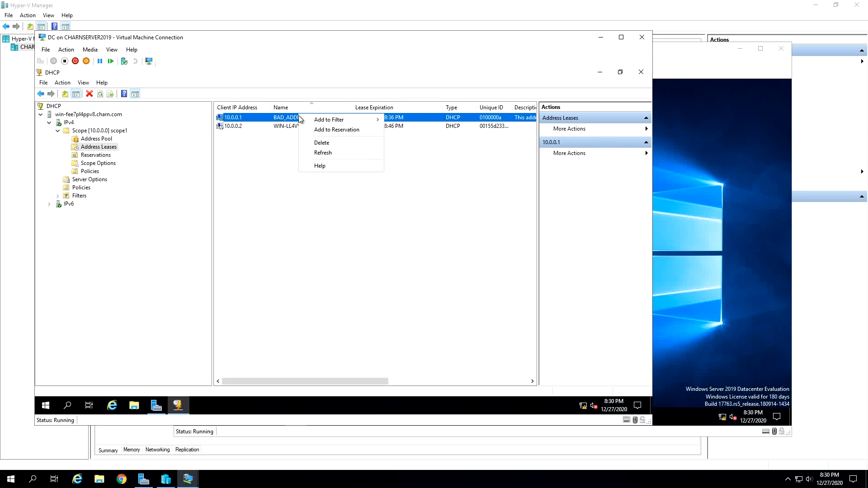
pyautogui.click(247, 164)
pyautogui.click(247, 119)
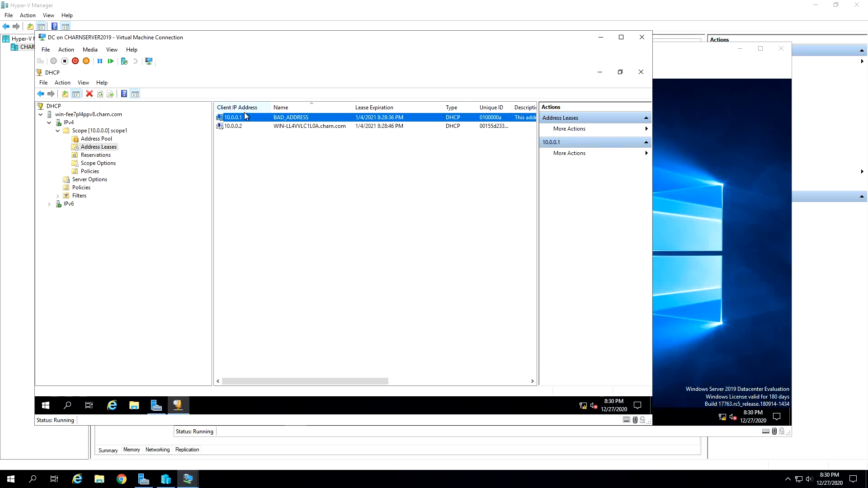
# - Examine the distribution range in scope1's address pool and check the domain controller's network connection
pyautogui.click(92, 140)
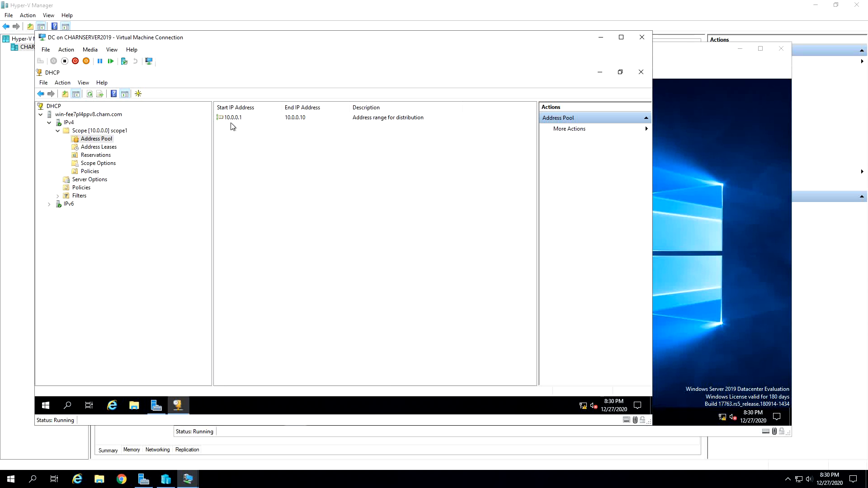
pyautogui.click(225, 120)
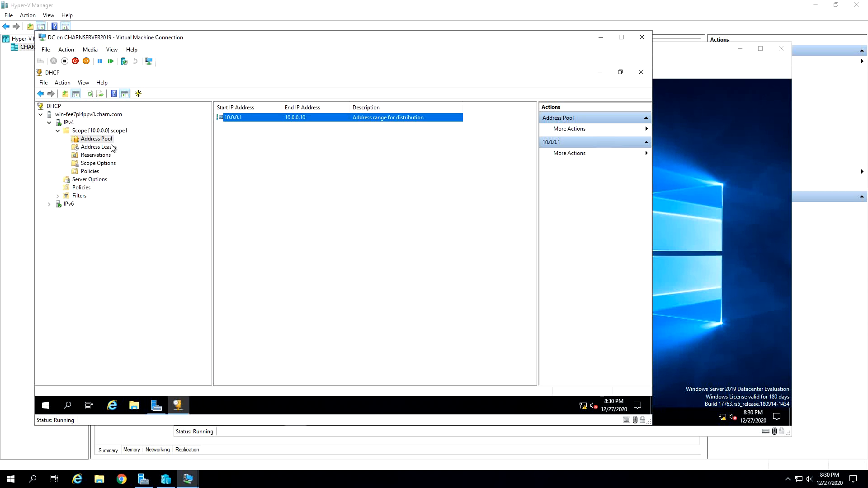
pyautogui.click(412, 284)
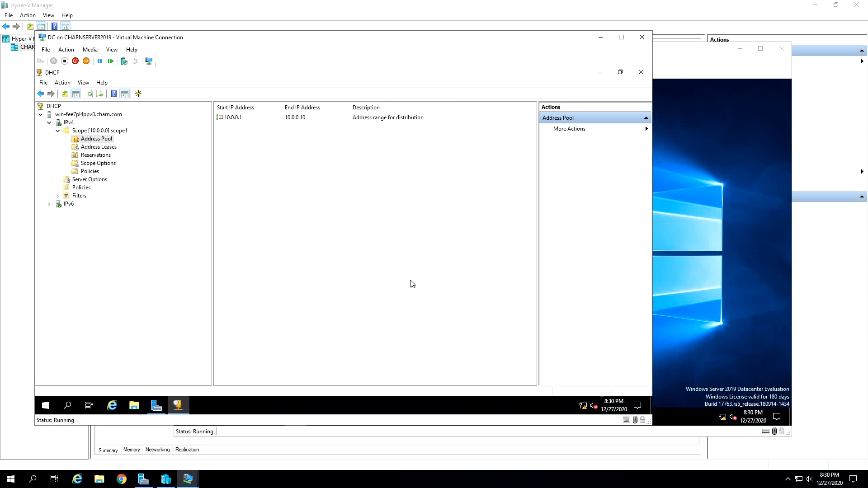
pyautogui.click(584, 405)
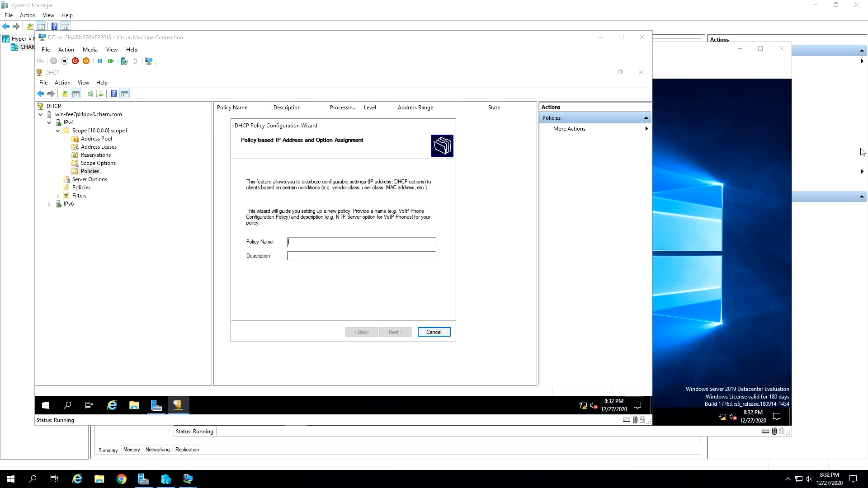
# - Cancel the DHCP Policy Configuration Wizard and examine the IPv4 server-level policies and scope1's policies
pyautogui.click(441, 332)
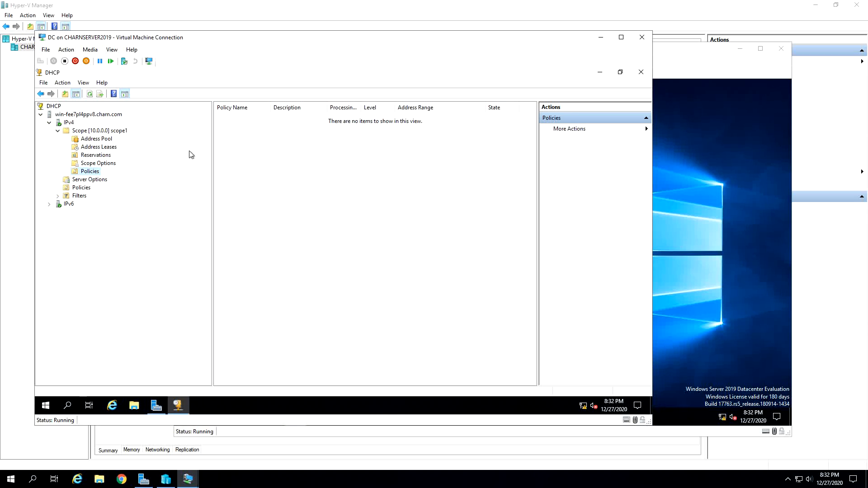
pyautogui.click(82, 188)
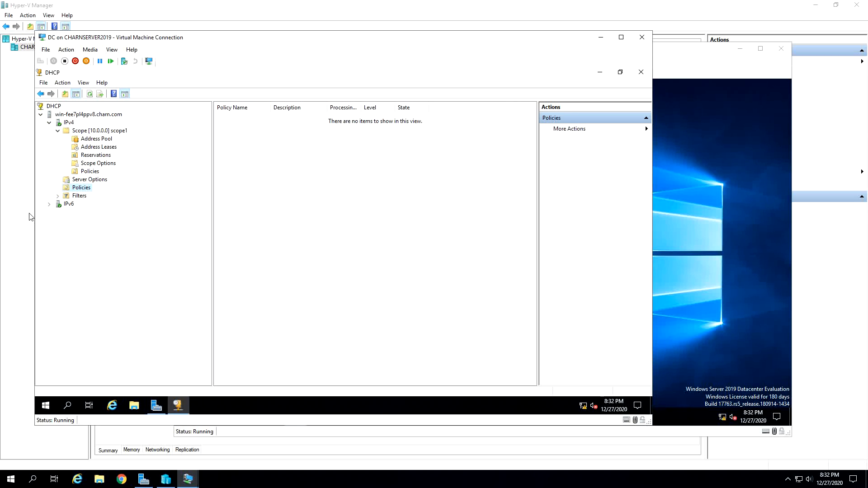
pyautogui.click(90, 172)
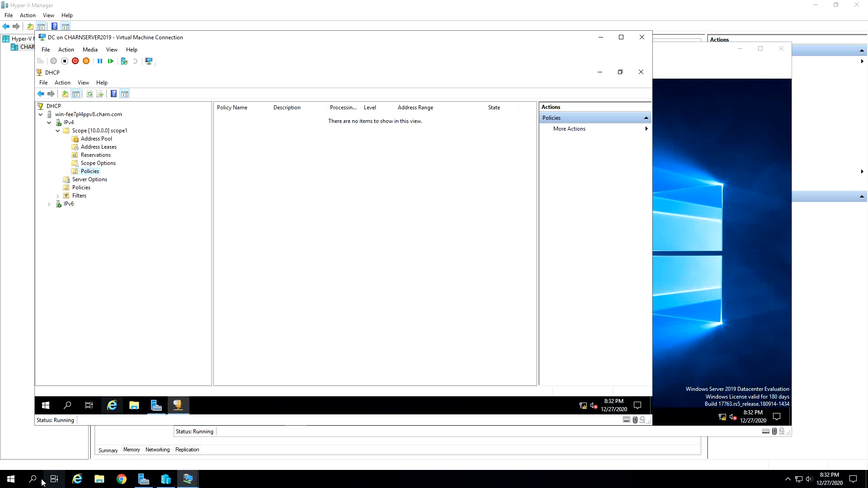
pyautogui.click(49, 204)
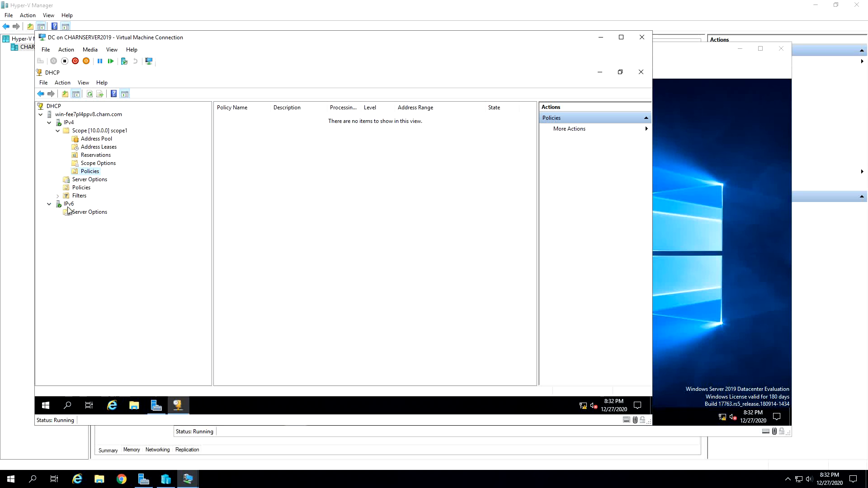
pyautogui.rightClick(69, 204)
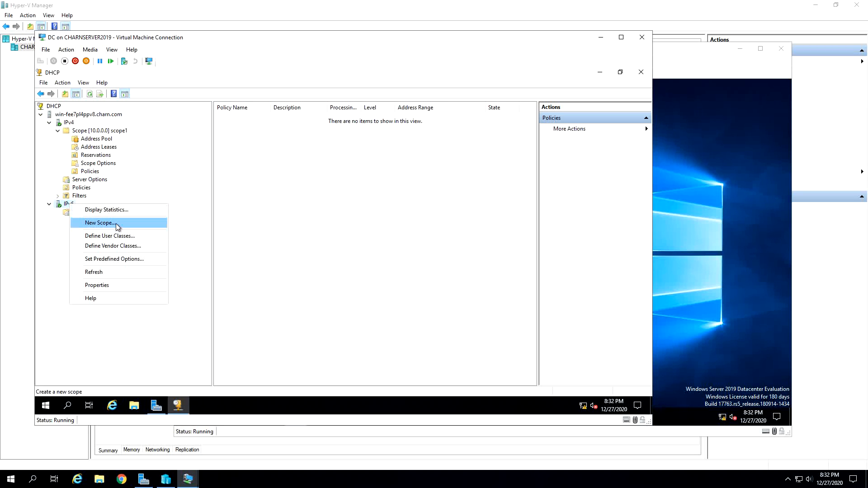
pyautogui.click(113, 224)
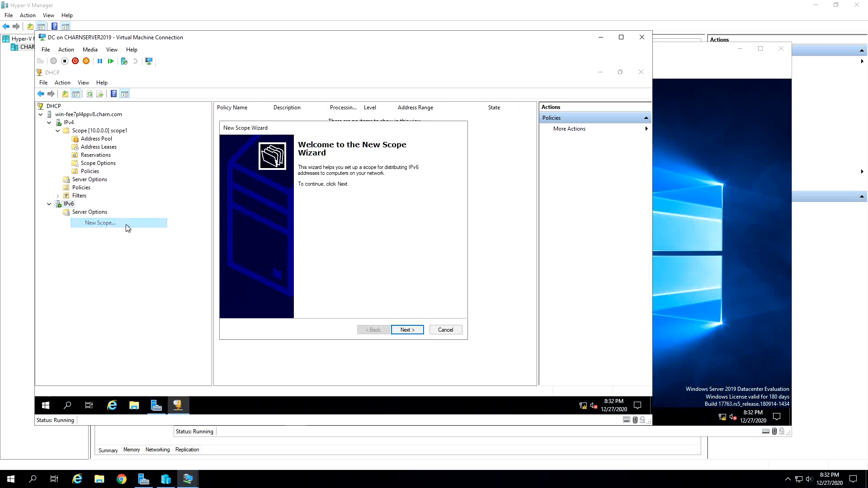
pyautogui.click(392, 333)
pyautogui.click(445, 330)
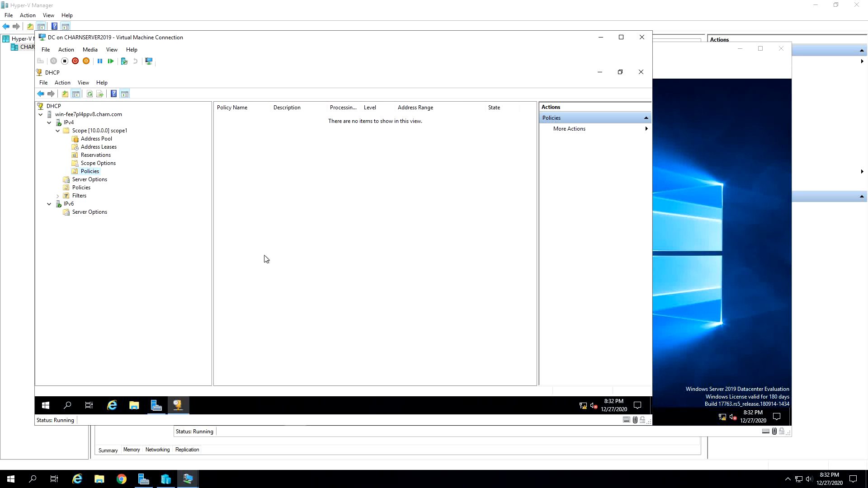
# - Examine scope1's contents, the actions available for the DHCP server, the IPv4 allow and deny filters, and the server-level policies
pyautogui.click(113, 131)
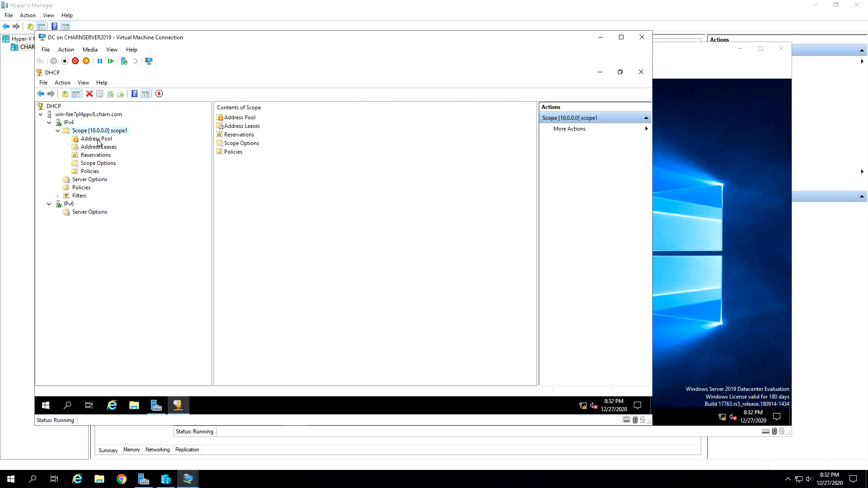
pyautogui.rightClick(82, 115)
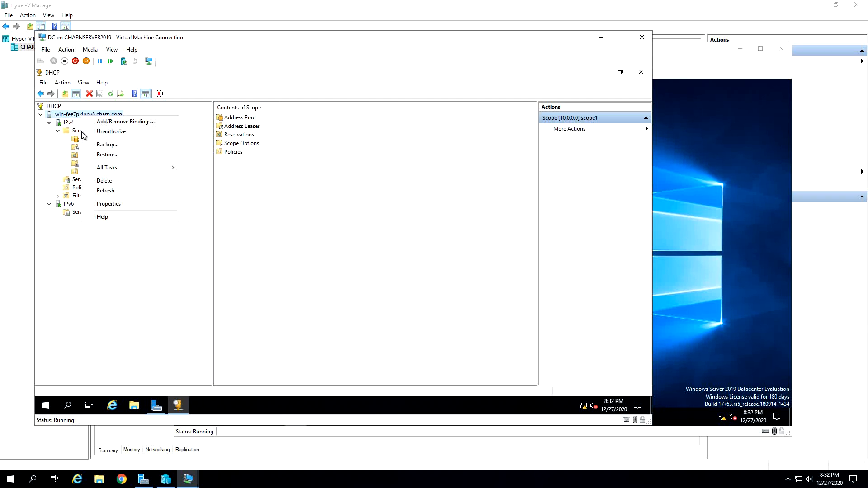
pyautogui.click(160, 267)
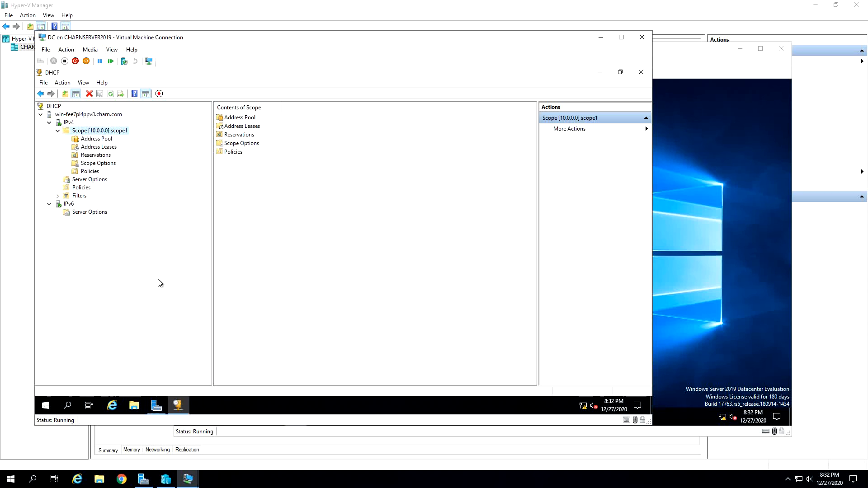
pyautogui.doubleClick(78, 197)
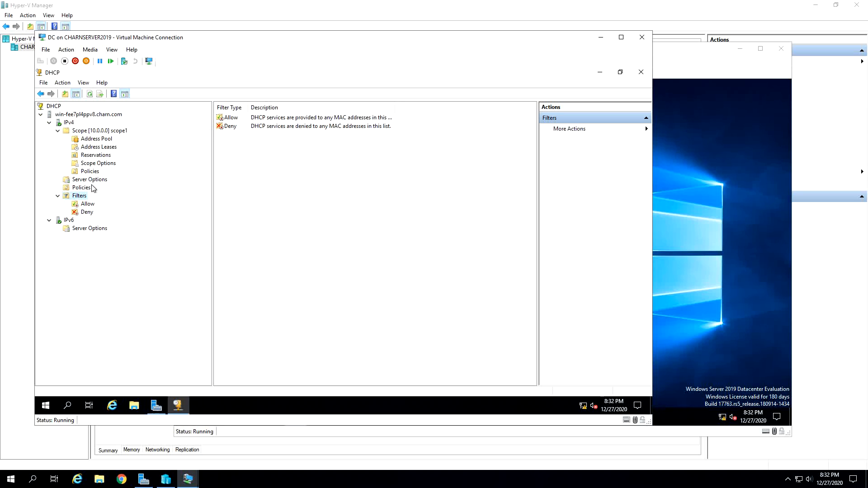
pyautogui.click(87, 190)
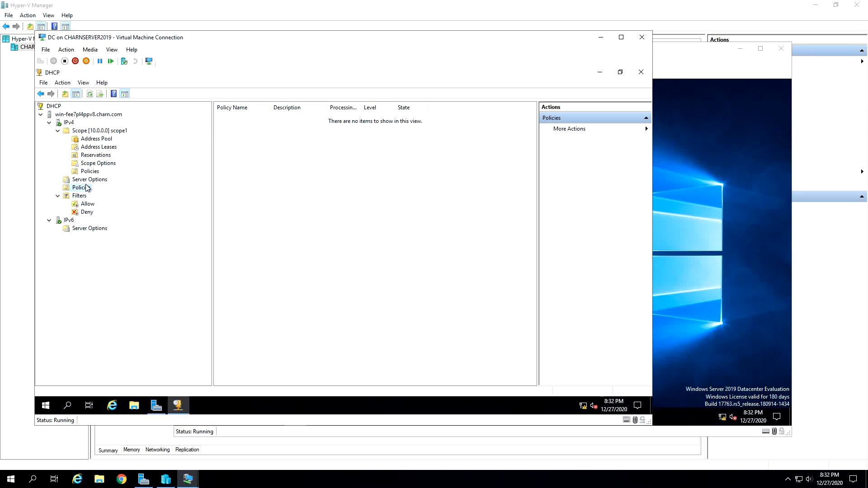
pyautogui.click(71, 122)
# - Examine the DHCP server's backup option by browsing the possible destination folders, and cancel without making a backup
pyautogui.rightClick(73, 117)
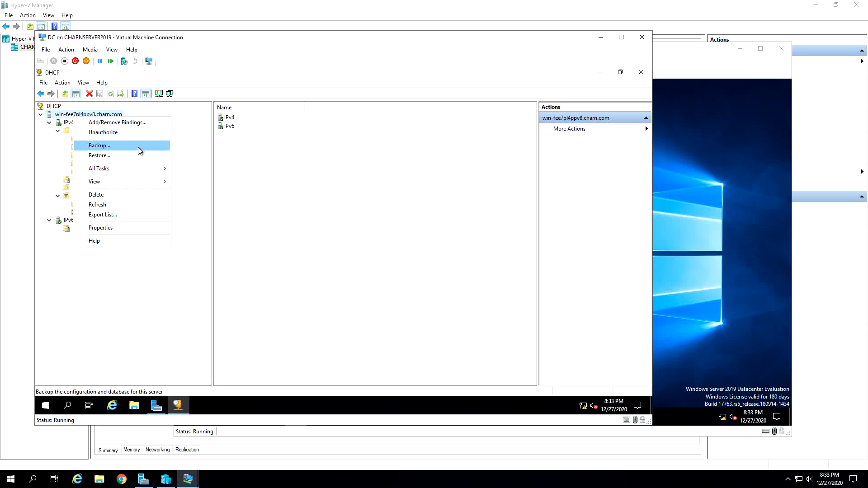
pyautogui.press('Escape')
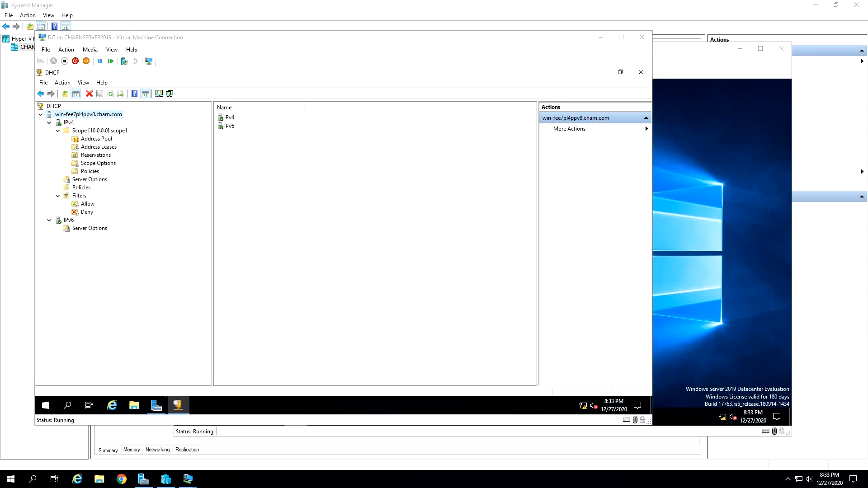
pyautogui.rightClick(89, 115)
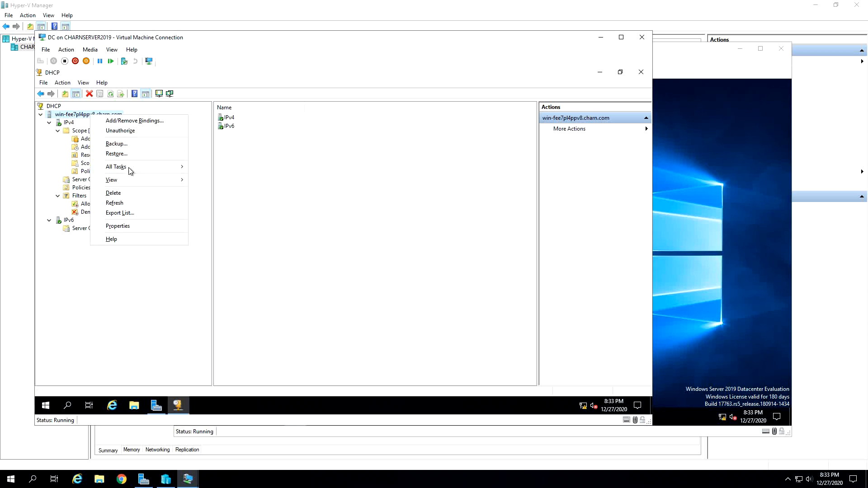
pyautogui.click(146, 143)
pyautogui.scroll(-8, 361, 265)
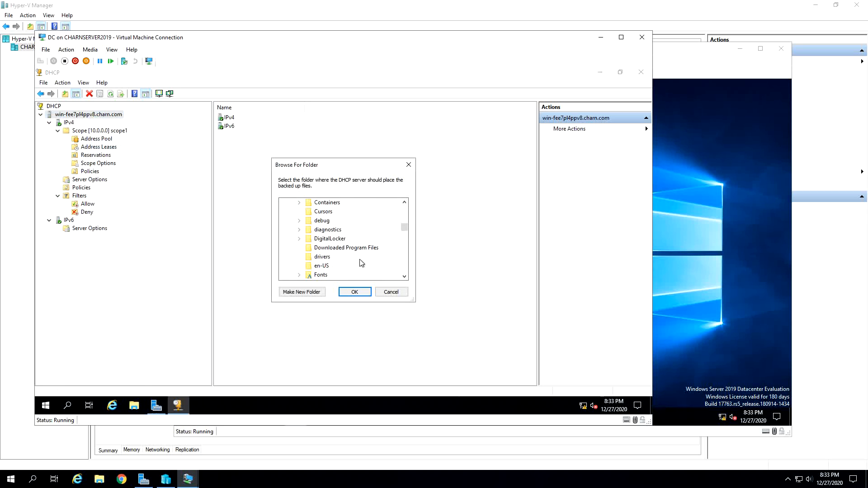
pyautogui.scroll(10, 374, 249)
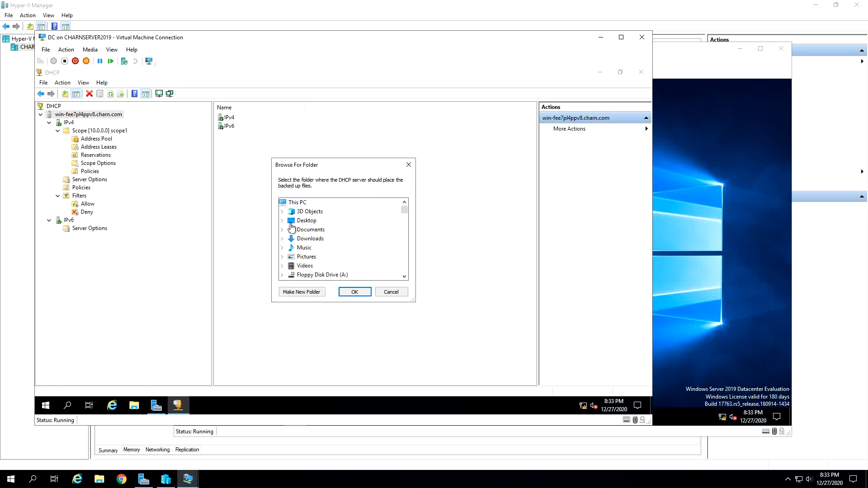
pyautogui.scroll(-15, 357, 240)
pyautogui.click(392, 292)
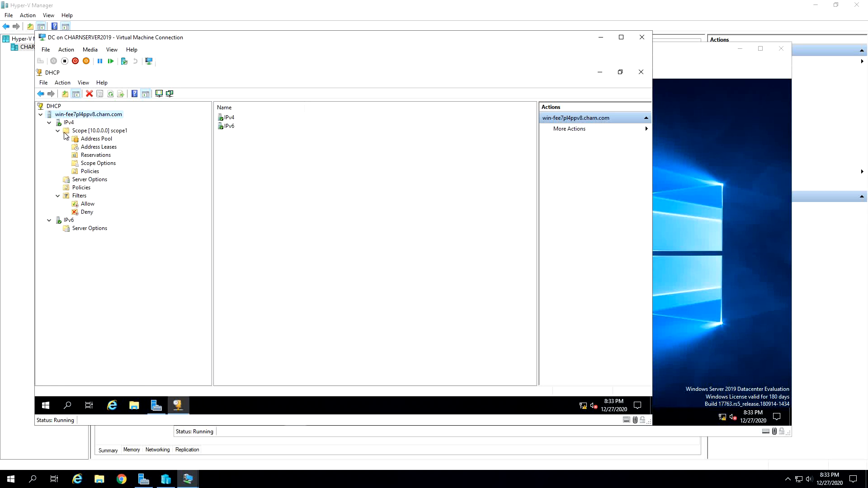
# - Examine the DHCP server's properties without changing them and review the Domain virtual machine's ipconfig output
pyautogui.rightClick(81, 117)
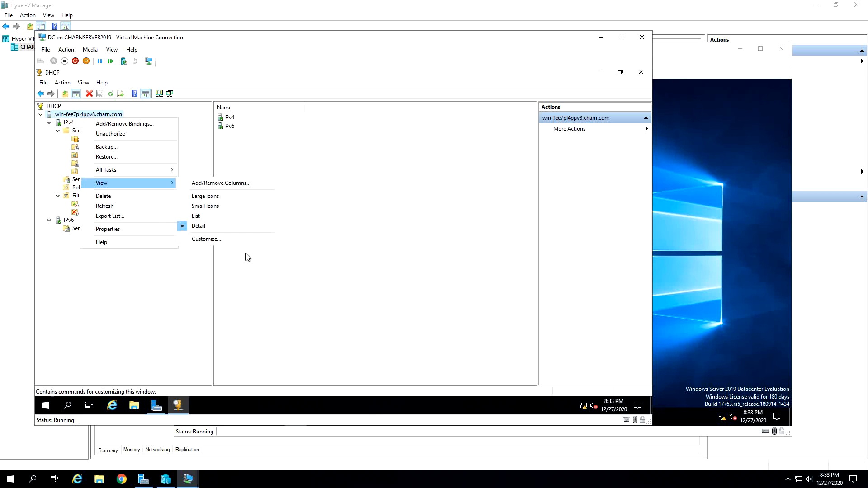
pyautogui.click(123, 230)
pyautogui.click(391, 325)
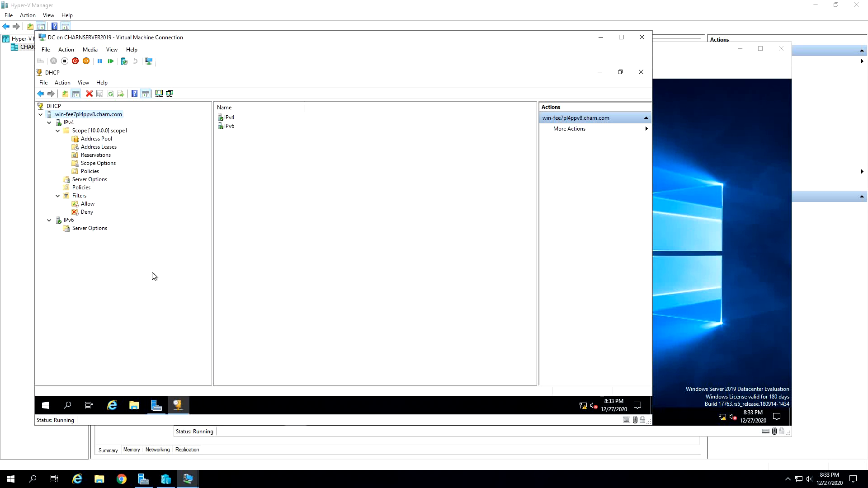
pyautogui.click(753, 168)
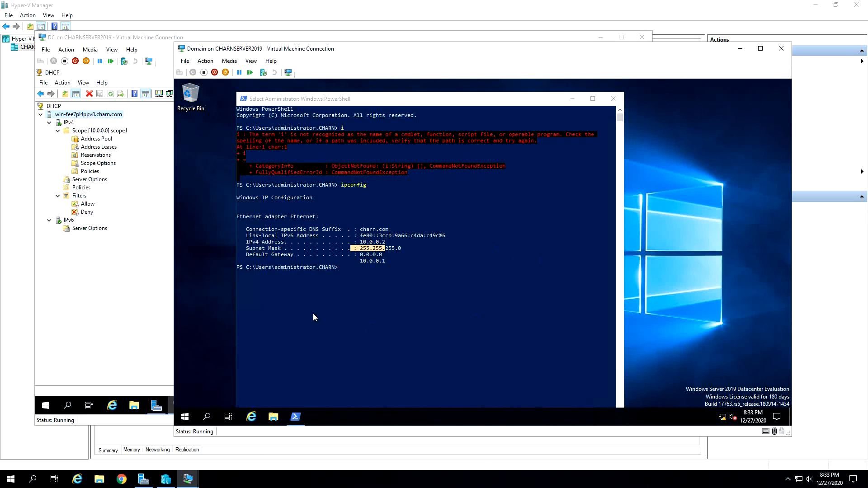
pyautogui.click(70, 384)
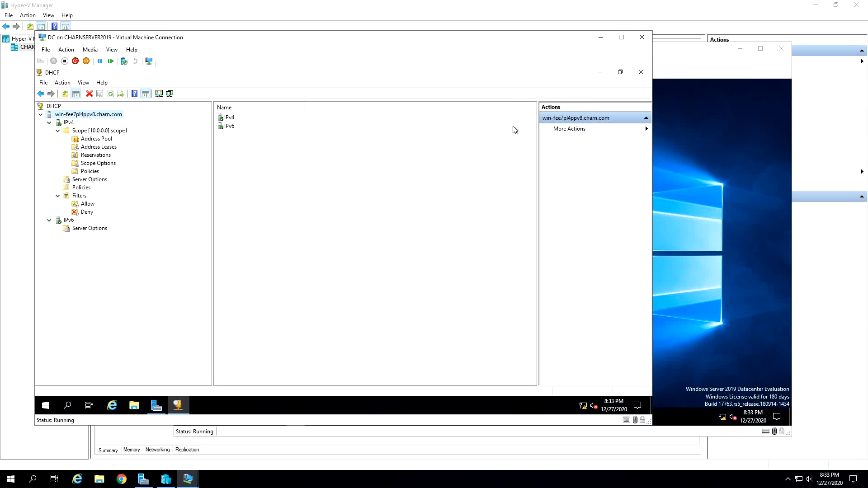